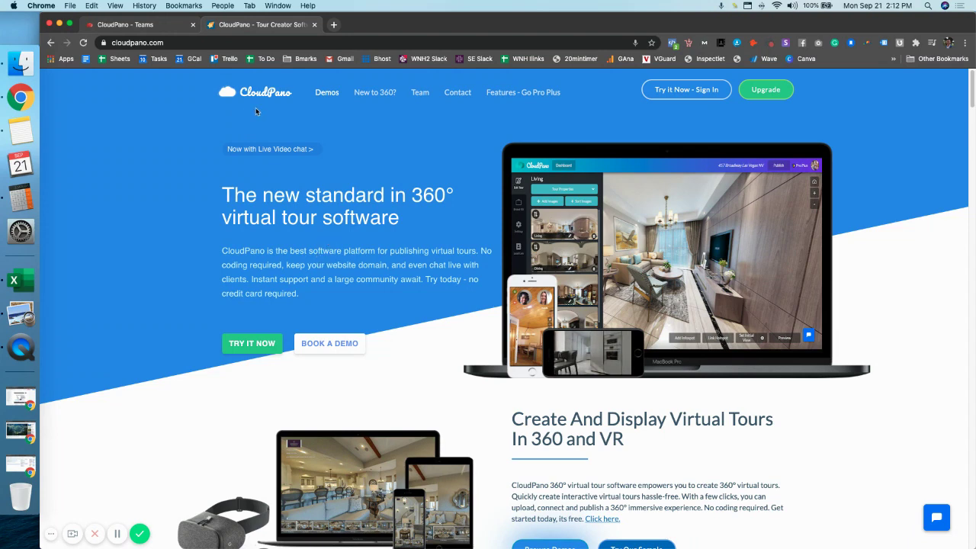
Scroll through the cloudpano.com homepage overview of the 360° virtual tour software
scroll(178, 249, down, 5)
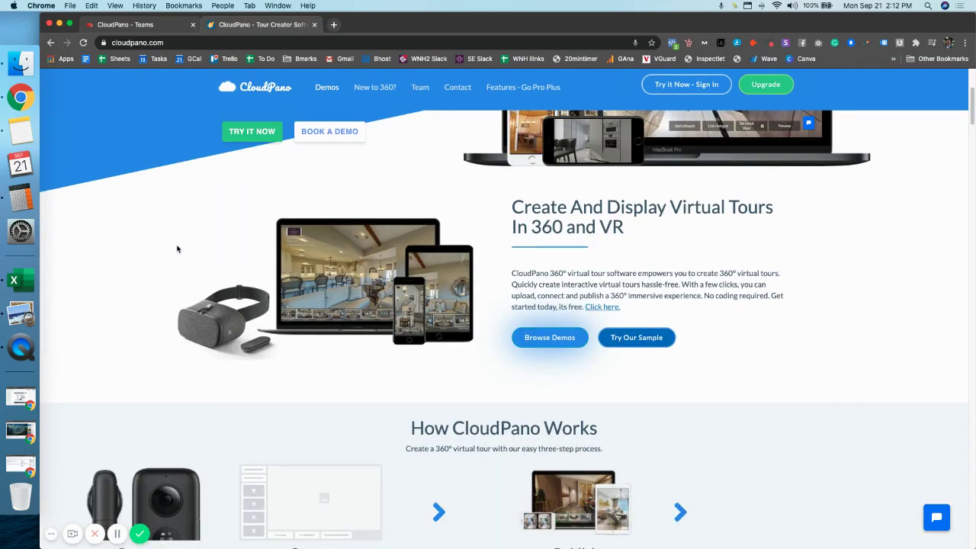
scroll(177, 249, down, 10)
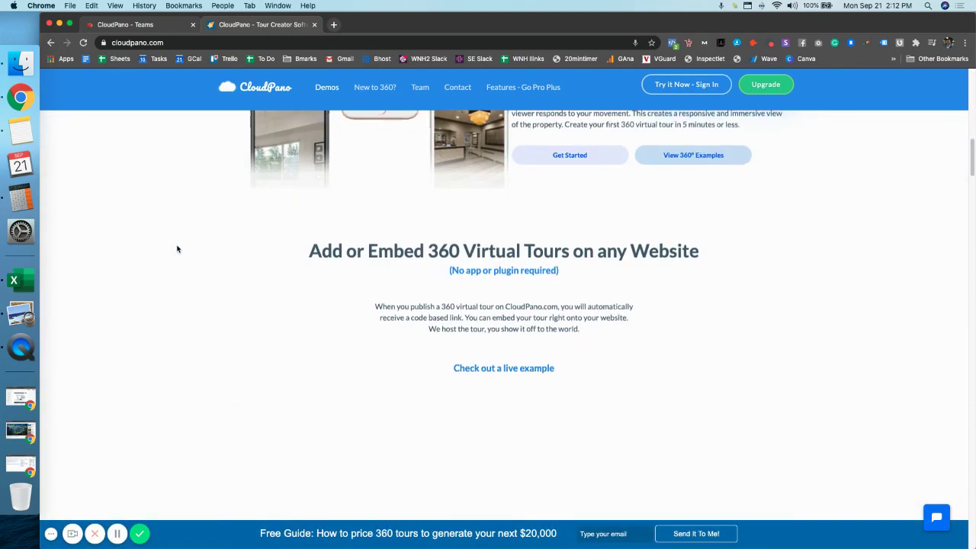
scroll(177, 249, down, 10)
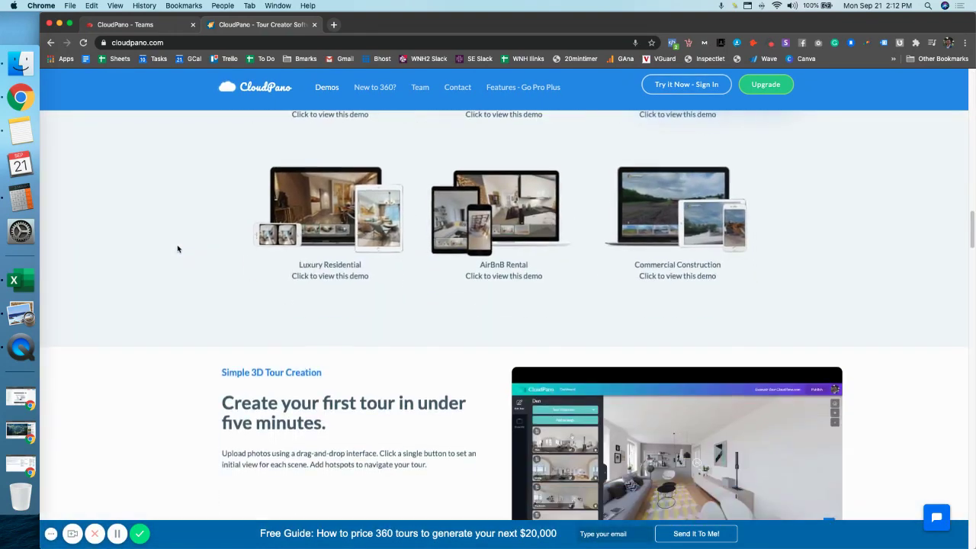
scroll(178, 248, down, 10)
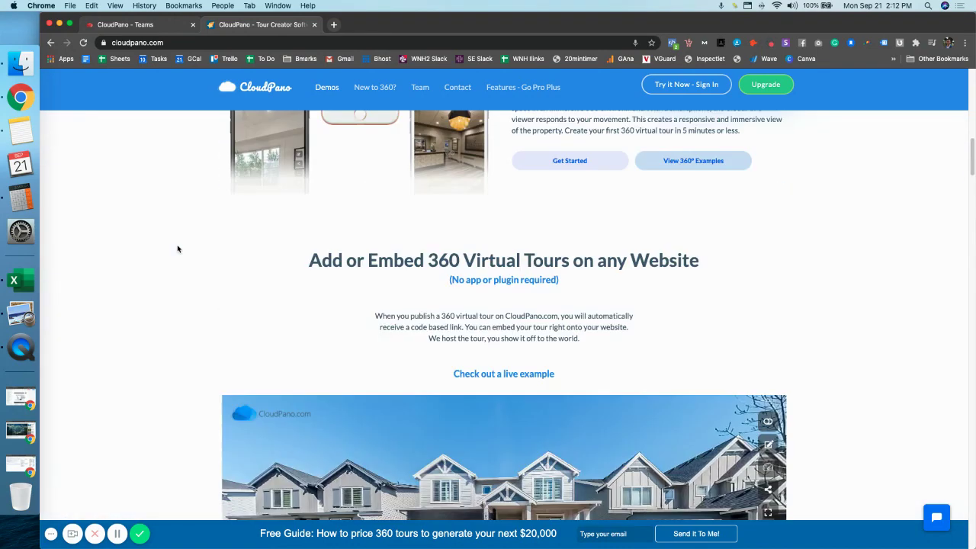
scroll(178, 249, up, 1)
scroll(178, 248, up, 10)
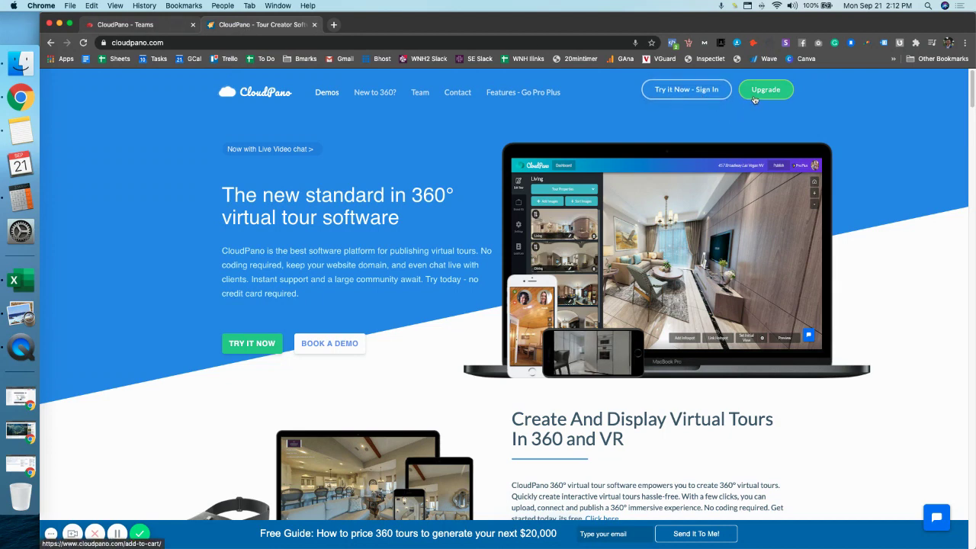
Switch to the CloudPano Teams tab and go to the Your Tours home dashboard
click(144, 26)
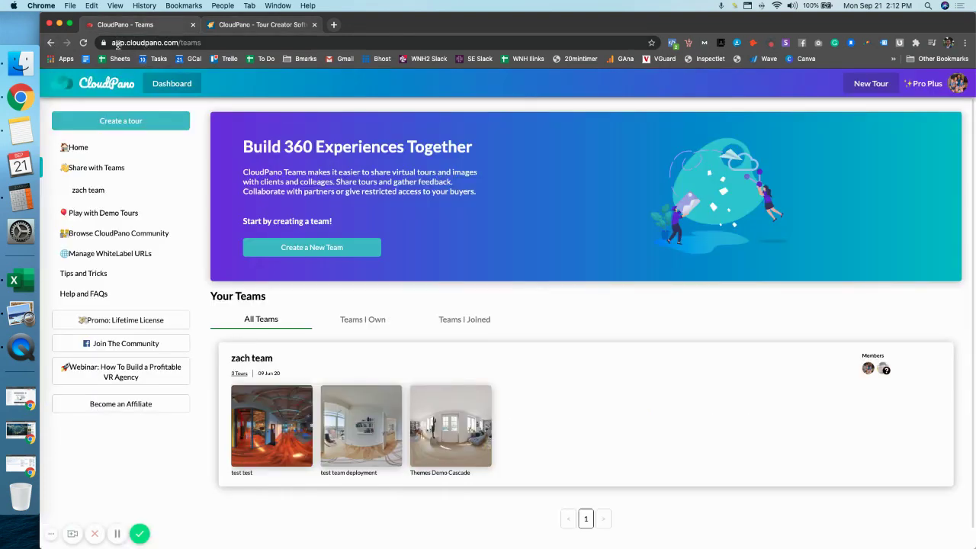
drag(112, 42, 179, 42)
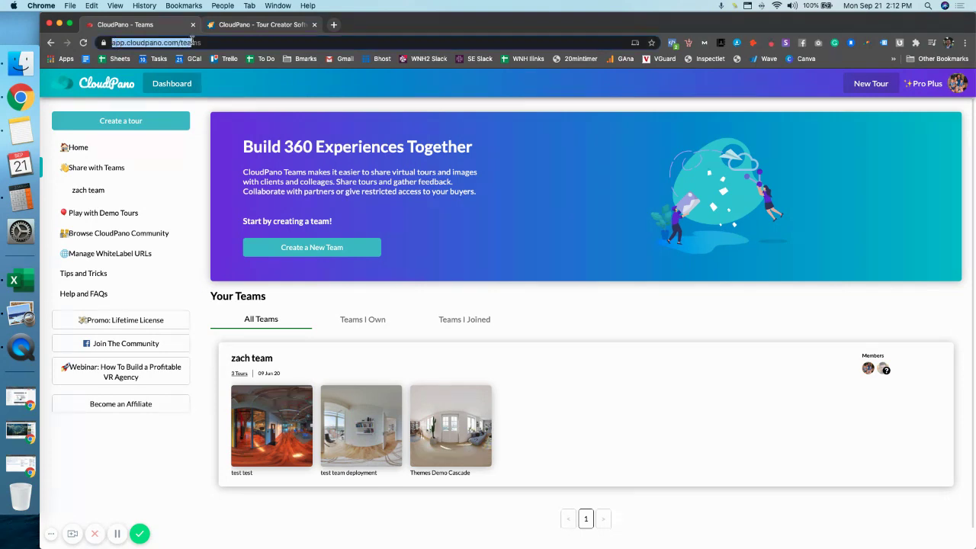
click(207, 42)
click(79, 147)
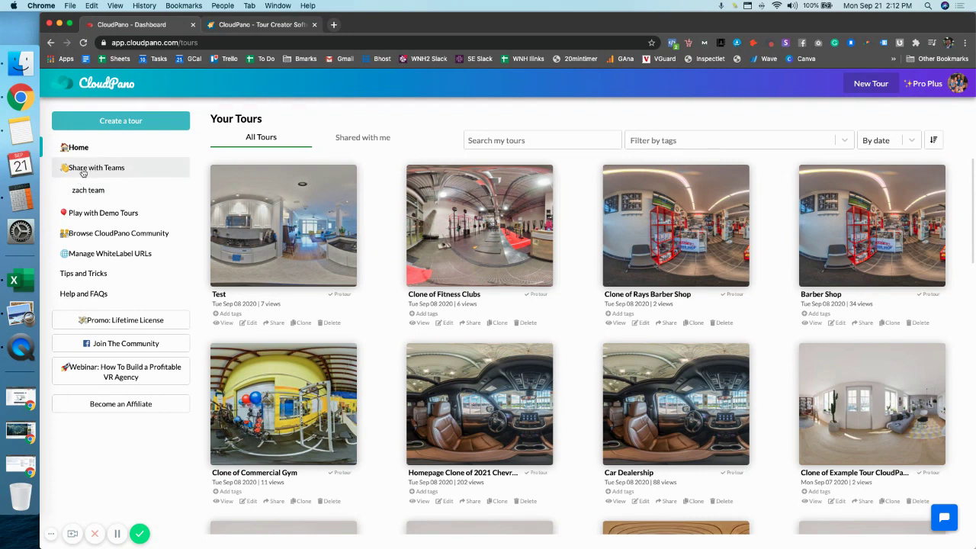
Go back to Share with Teams and cycle through the Teams I Own, Teams I Joined and All Teams filters
click(83, 173)
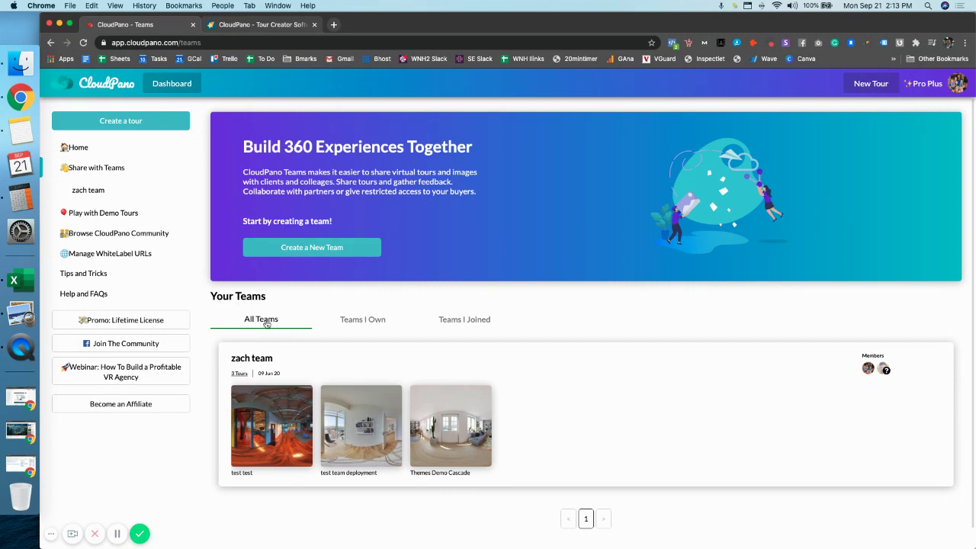
click(352, 321)
click(478, 321)
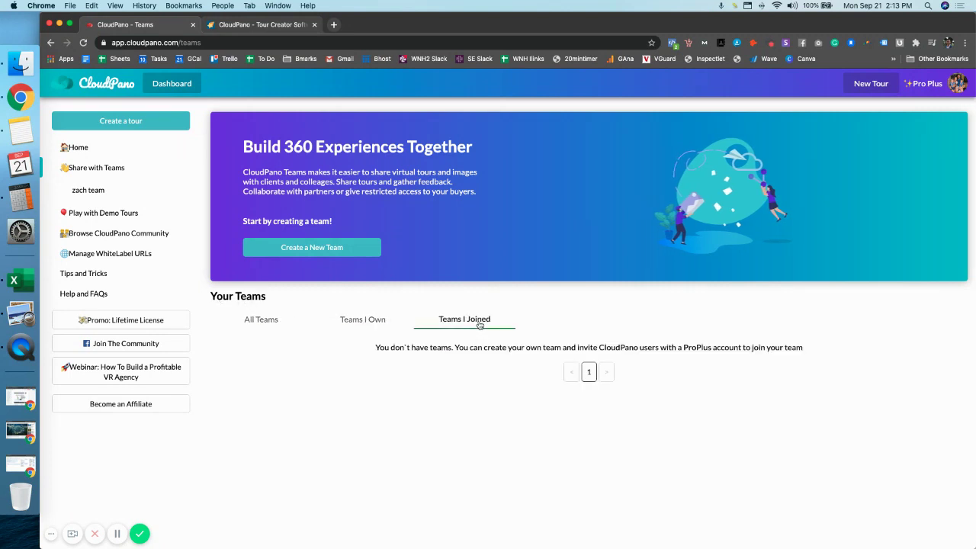
click(373, 325)
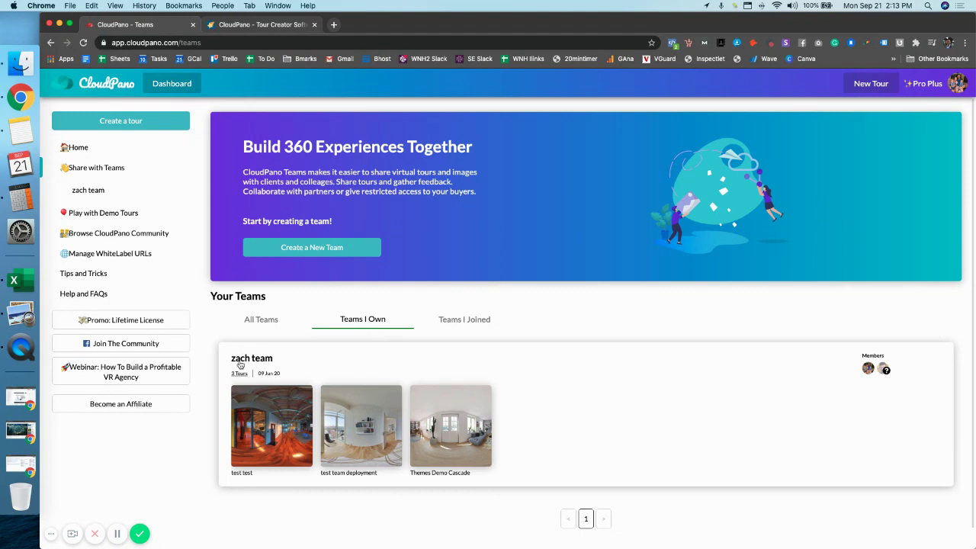
click(271, 322)
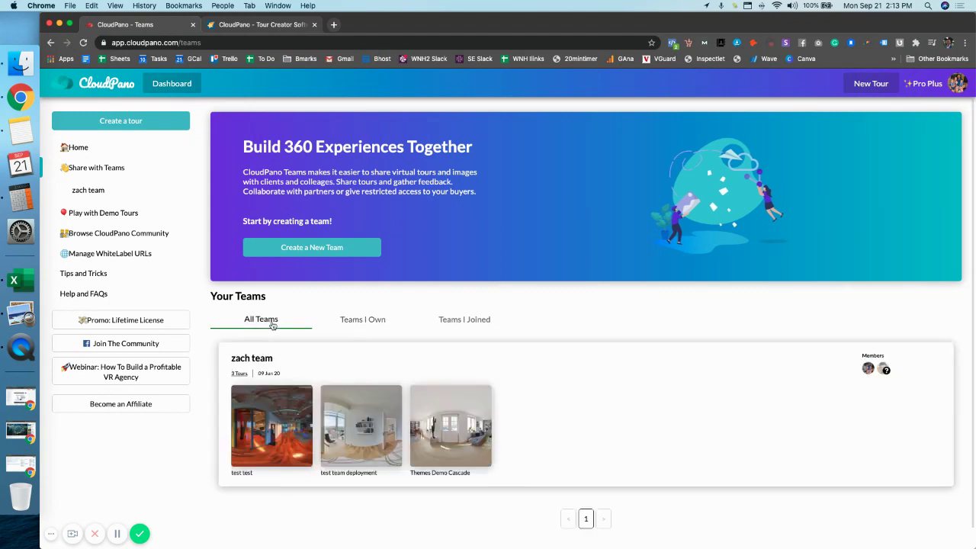
Create a new team named 'Blue team' and continue to inviting members
click(321, 256)
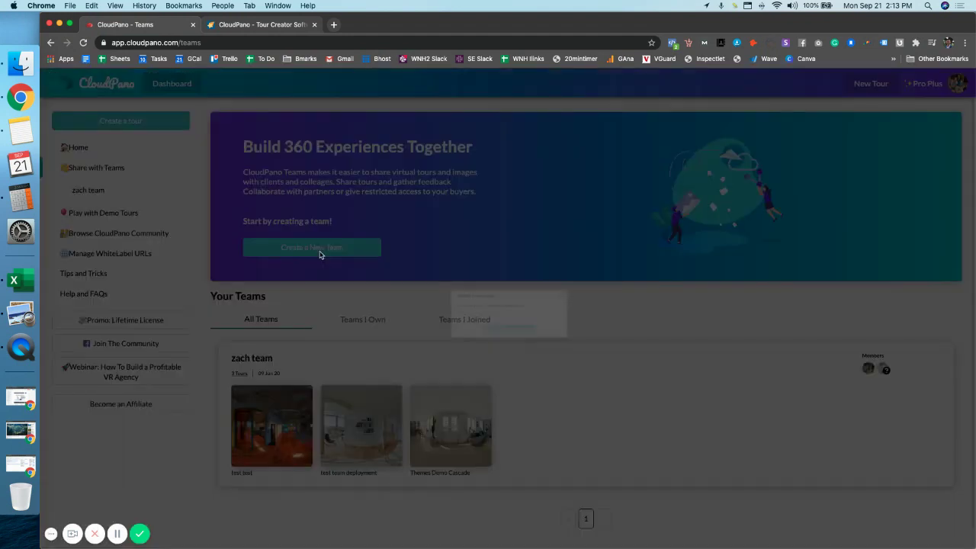
click(462, 324)
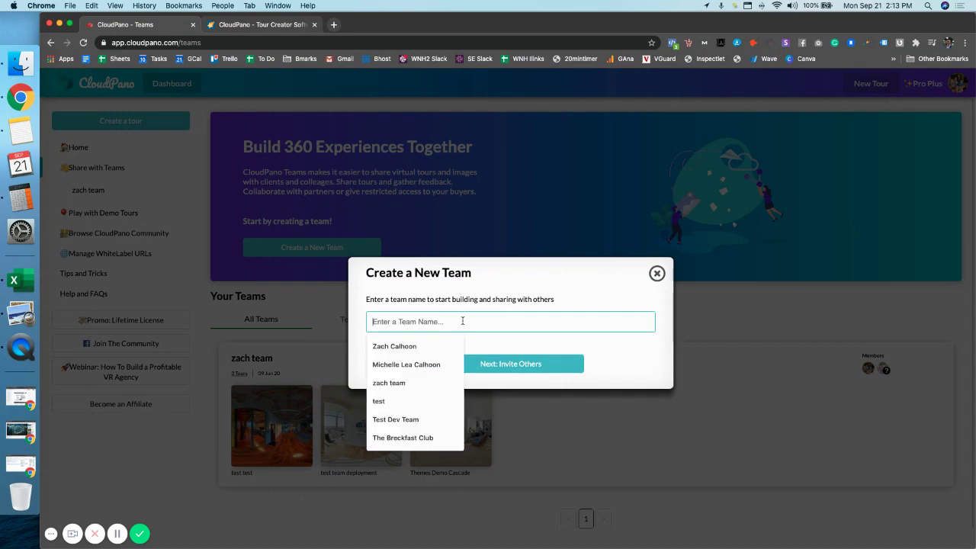
key(Escape)
click(405, 324)
text(Blue team)
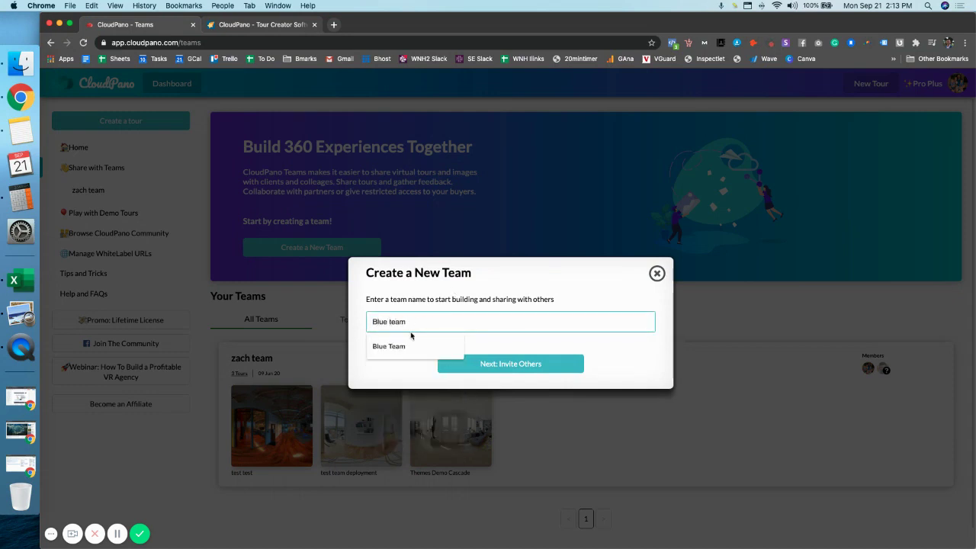
click(389, 346)
click(488, 364)
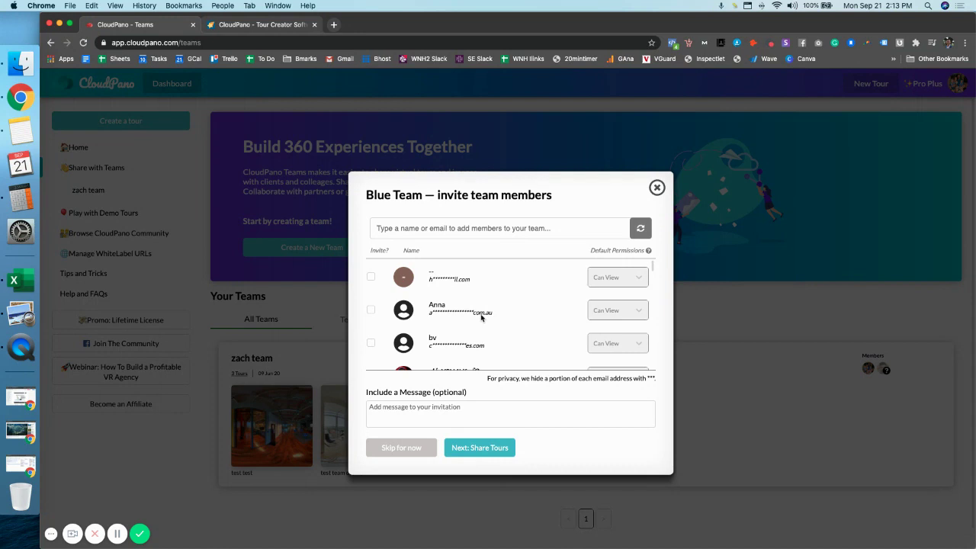
Search the invite list for the colleague by name and pick the suggested member
click(447, 231)
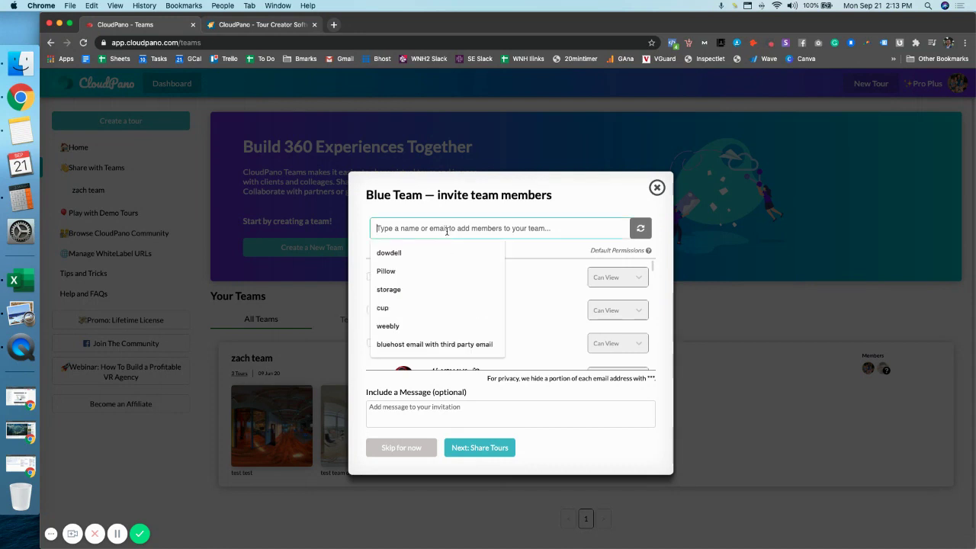
text(clayton)
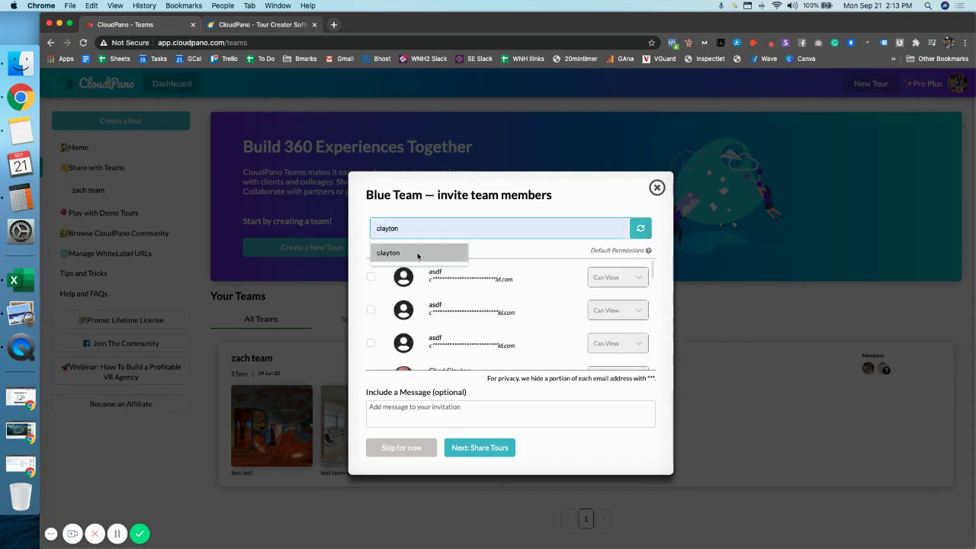
click(415, 254)
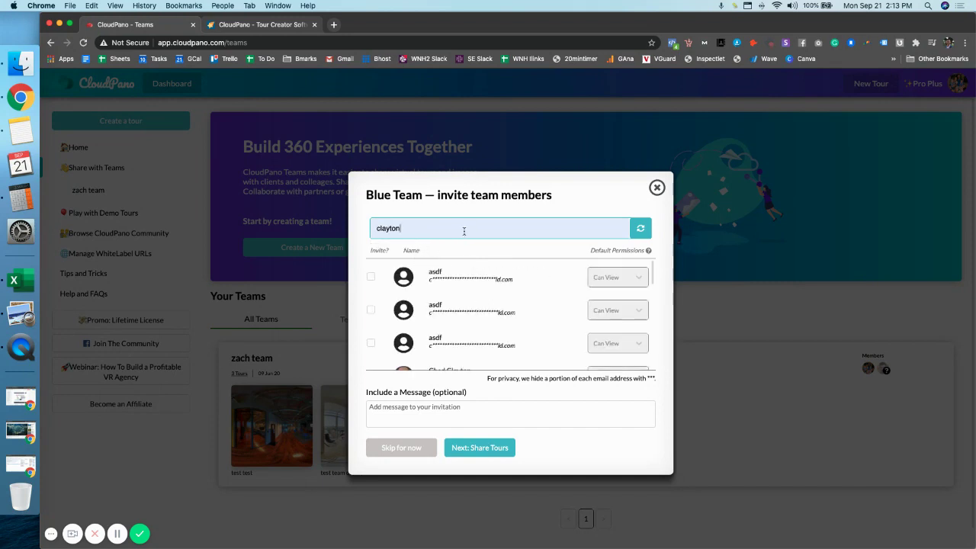
Tick the matching members and give the first invitee Can Edit permission
scroll(454, 280, down, 5)
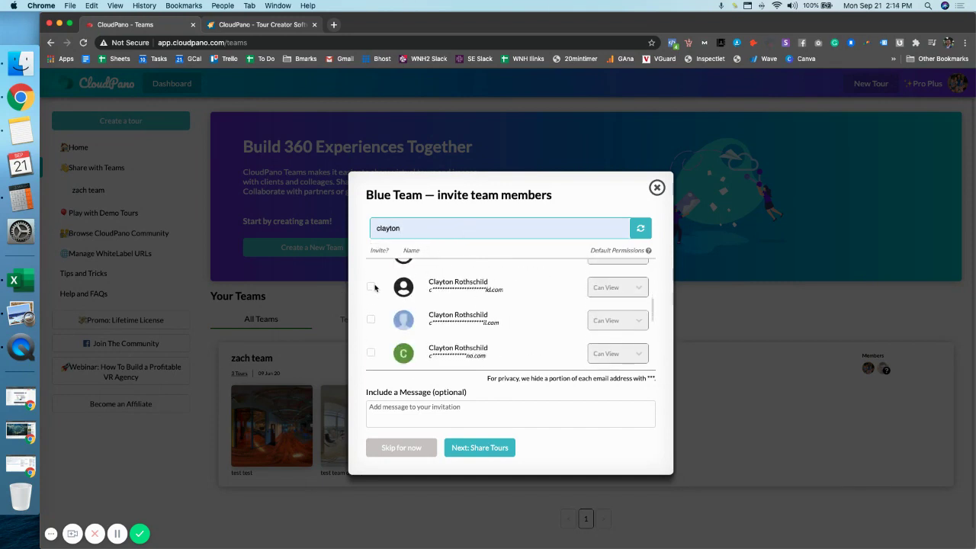
click(371, 288)
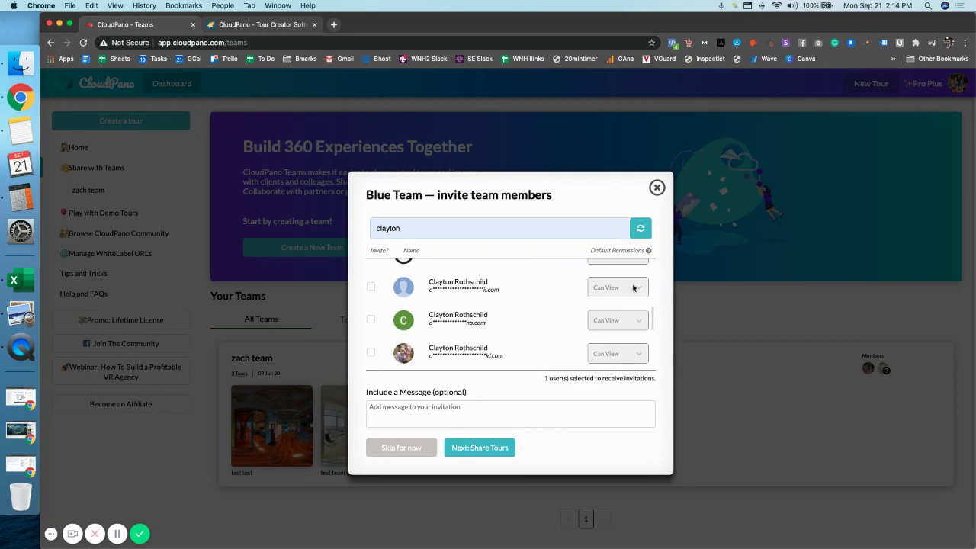
click(371, 353)
scroll(565, 335, up, 5)
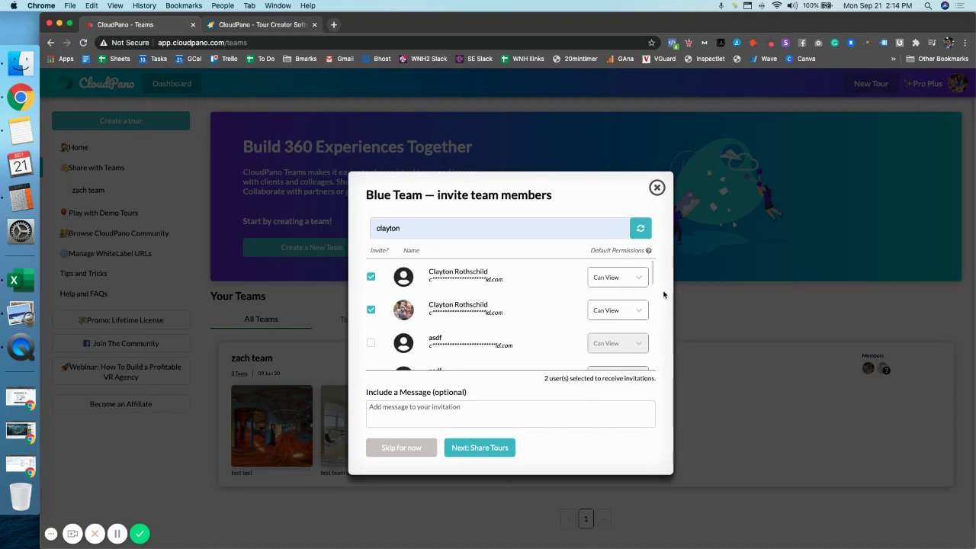
click(639, 279)
click(627, 317)
Keep one member with Can Edit, add the message 'hey dude.', and go to Share Tours
click(454, 222)
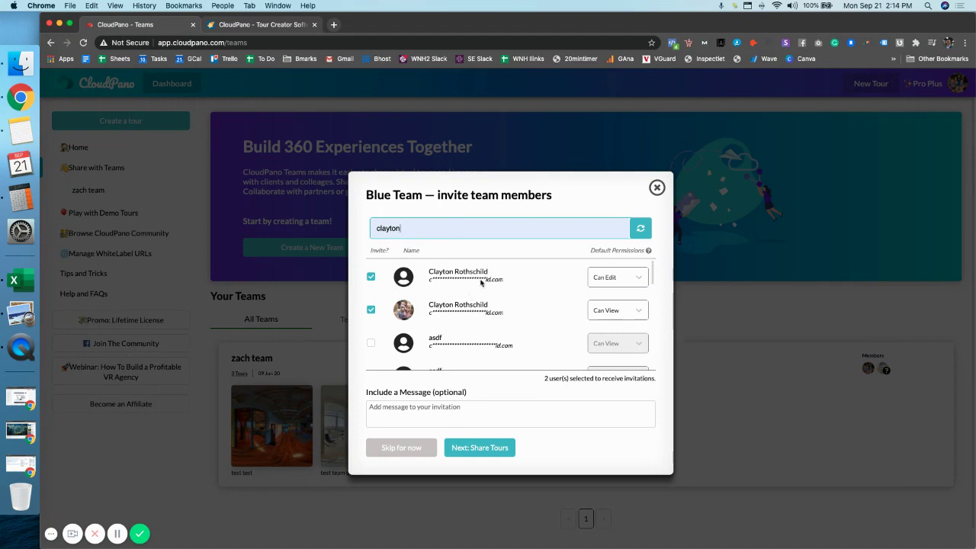
click(371, 279)
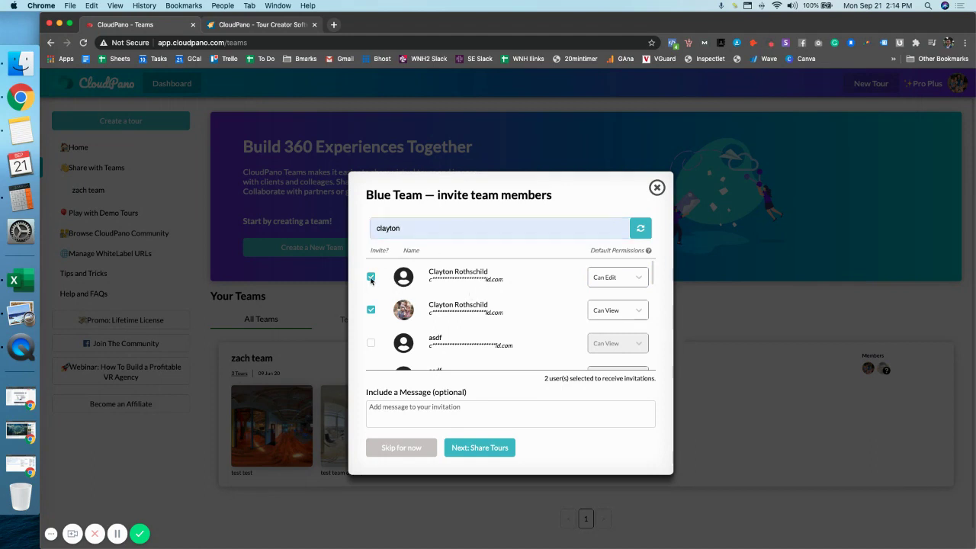
click(639, 278)
click(632, 324)
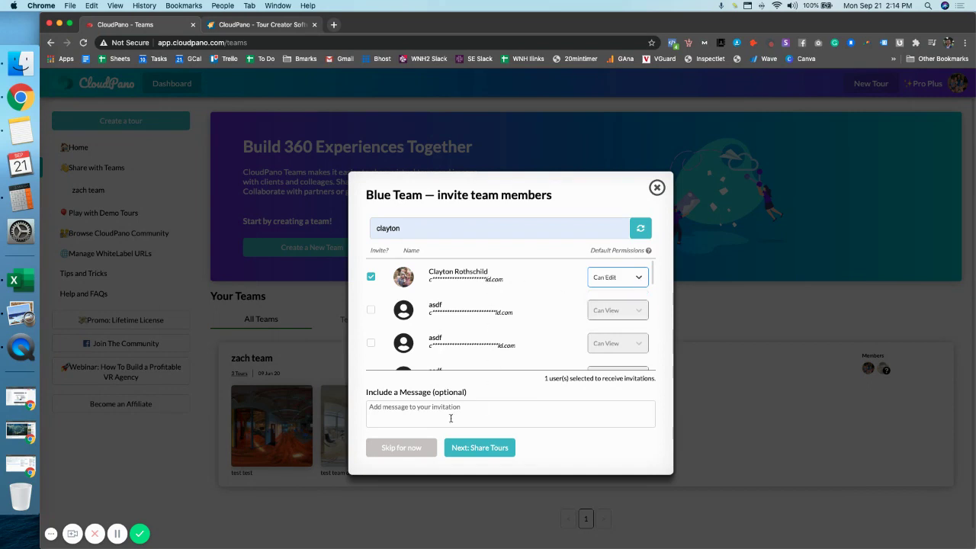
text(hey dude)
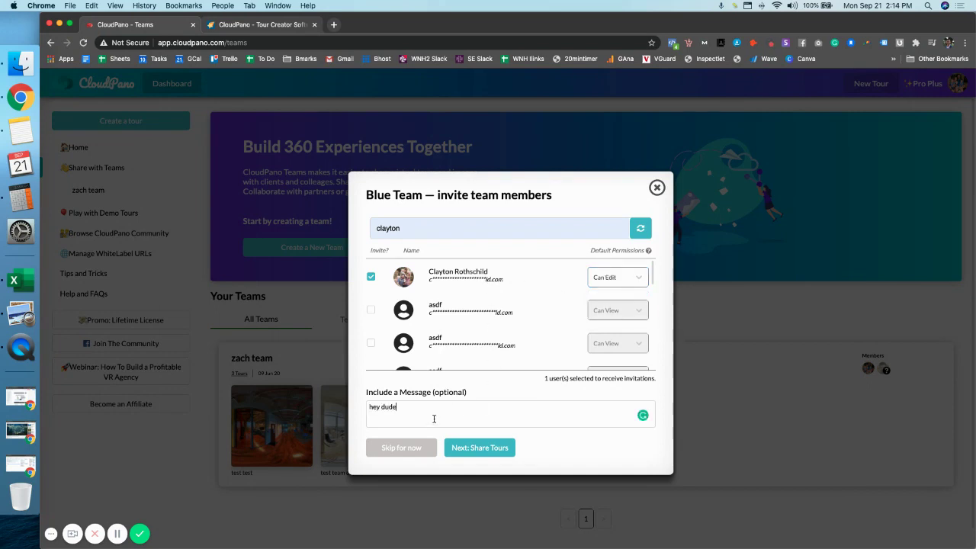
text(.)
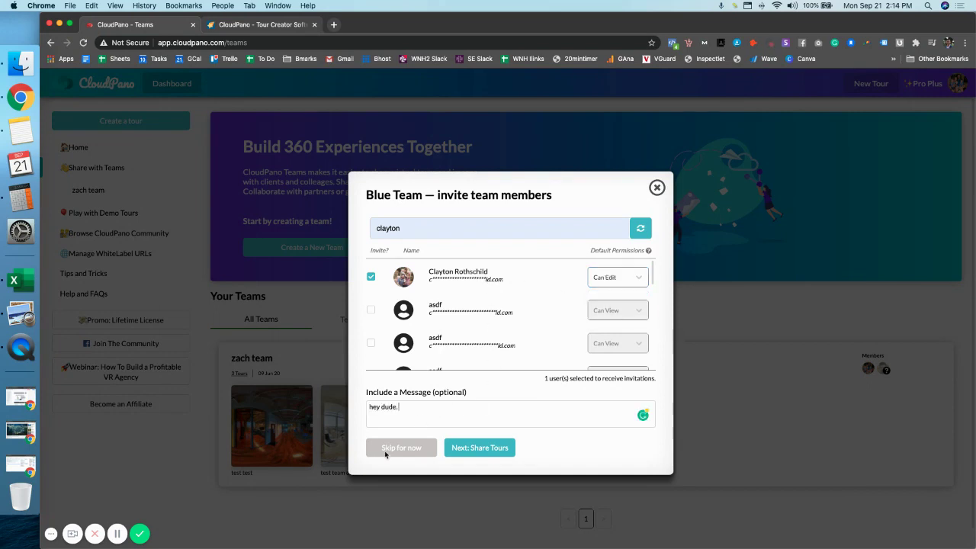
click(486, 450)
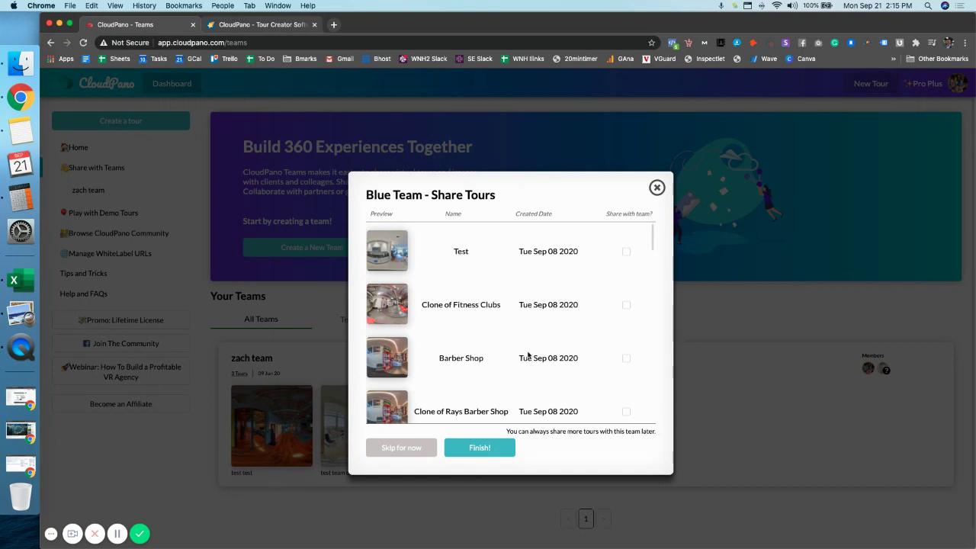
Share Clone of Fitness Clubs, Barber Shop and the 2021 Chevrolet Tahoe tour, then finish the team
click(626, 305)
click(626, 359)
scroll(622, 357, down, 1)
scroll(622, 356, down, 3)
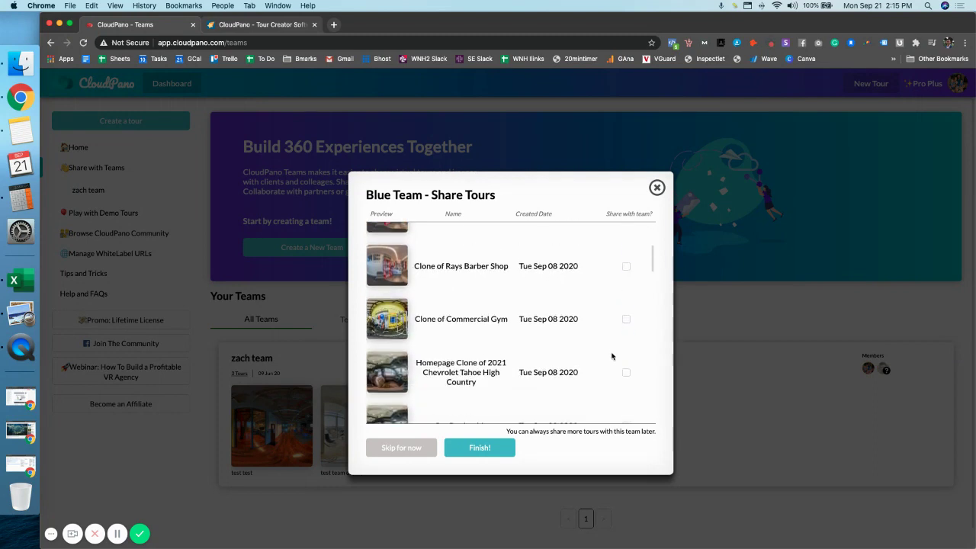
click(626, 374)
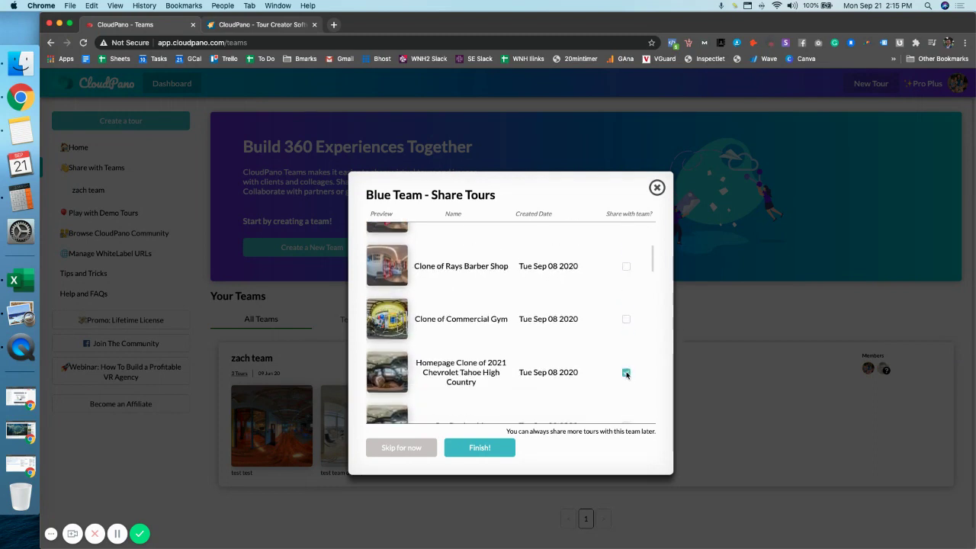
click(485, 451)
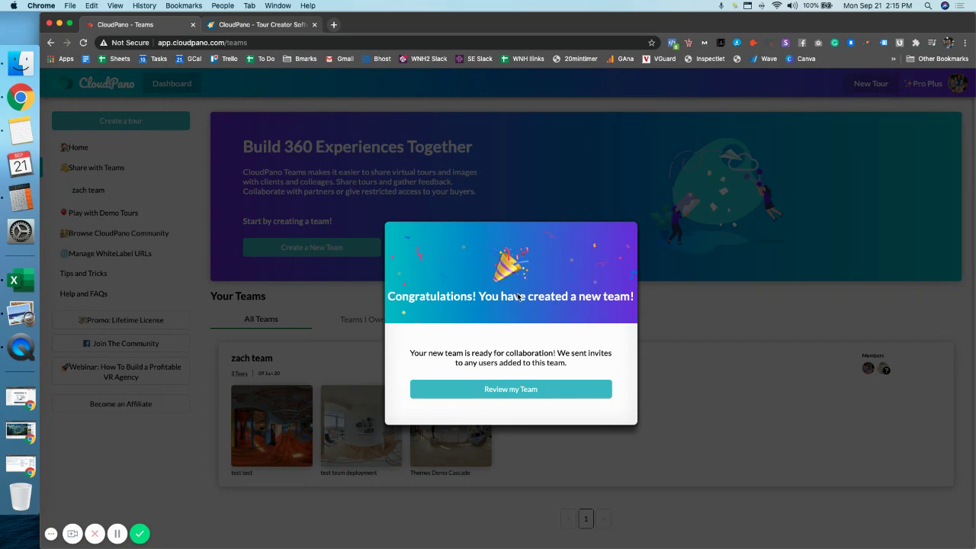
Open the Blue Team page, close Add Tours unchanged, and bring up Add or Manage Members
click(533, 392)
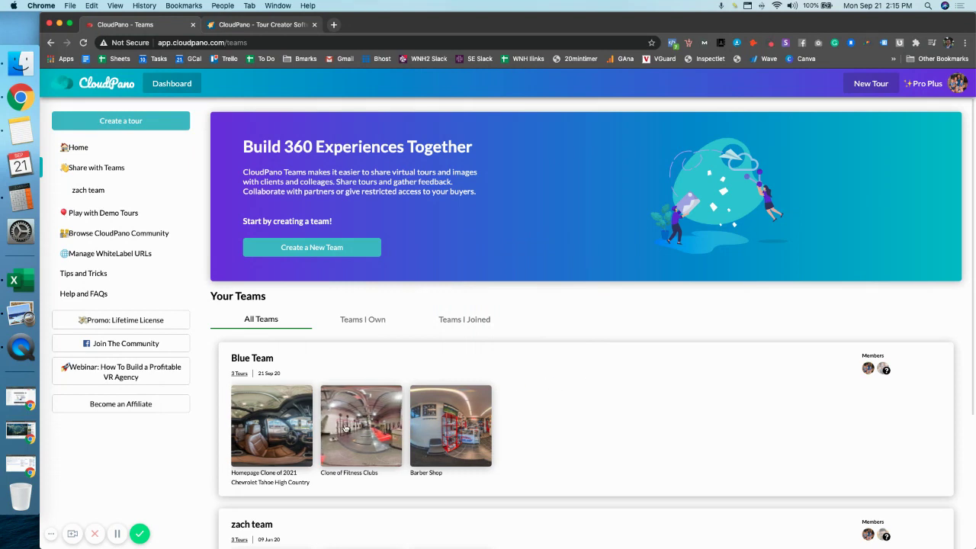
click(329, 432)
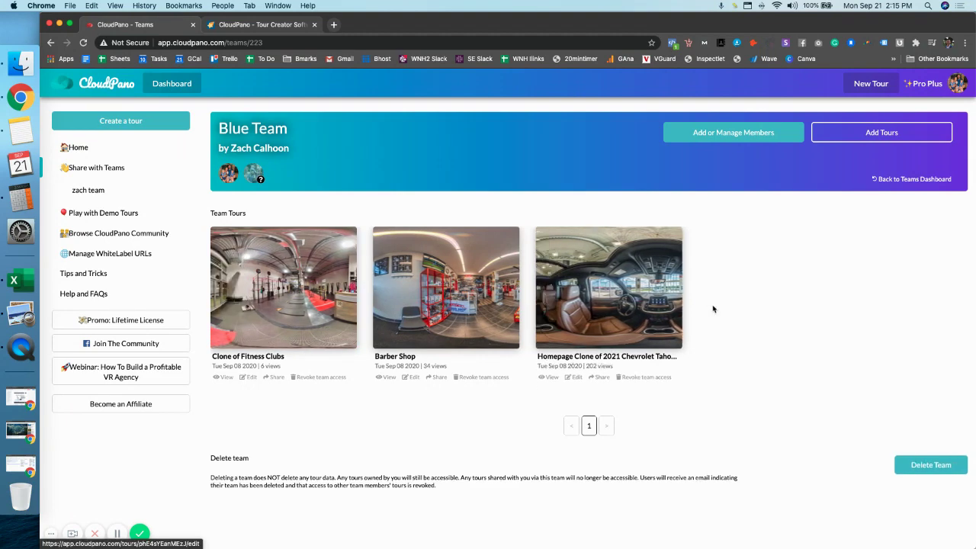
click(878, 133)
scroll(610, 374, down, 3)
scroll(564, 382, up, 3)
click(657, 187)
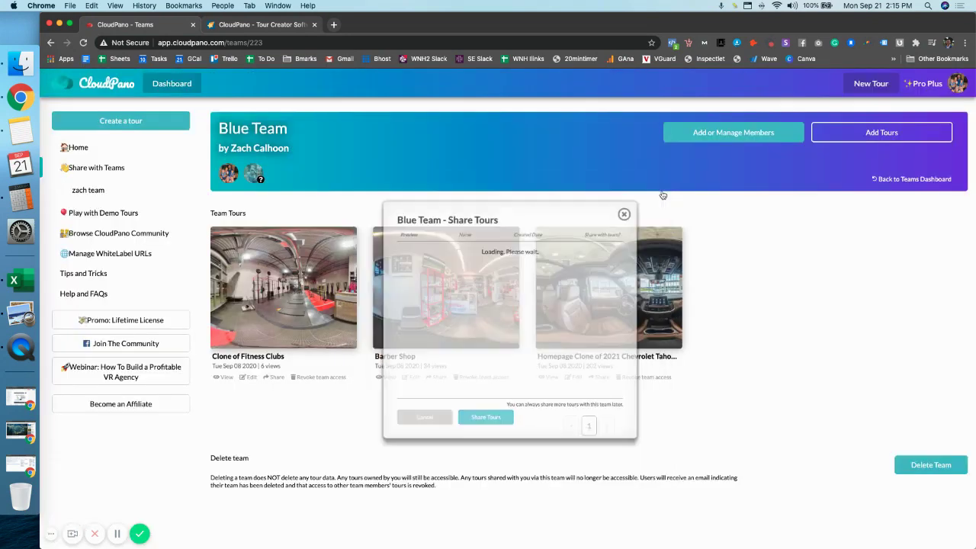
click(736, 134)
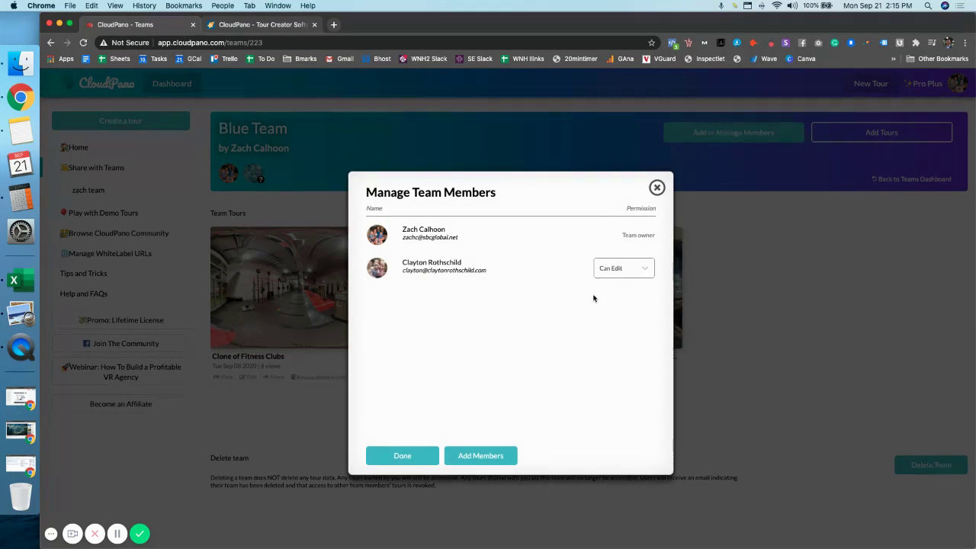
Switch the member to Can View and back to Can Edit, then close the members dialog
click(636, 274)
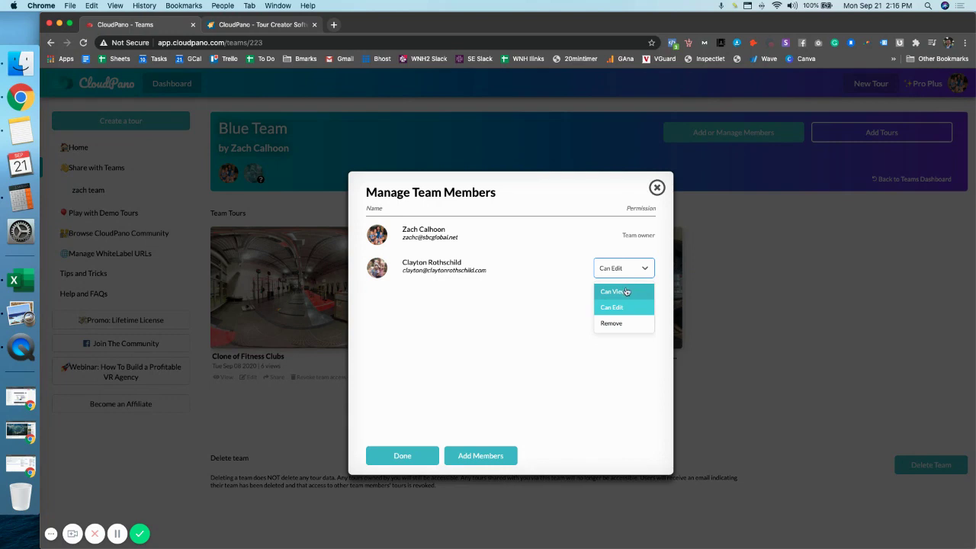
click(626, 291)
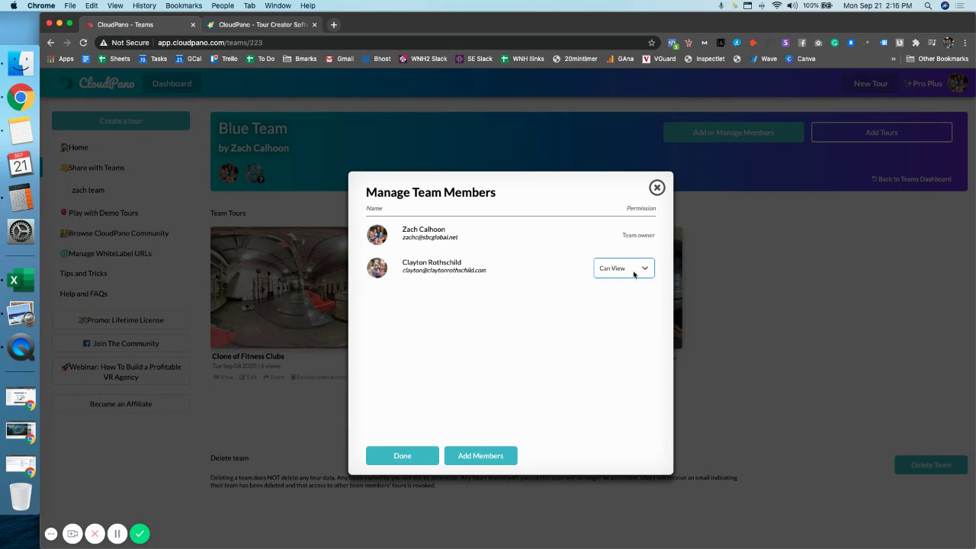
click(633, 273)
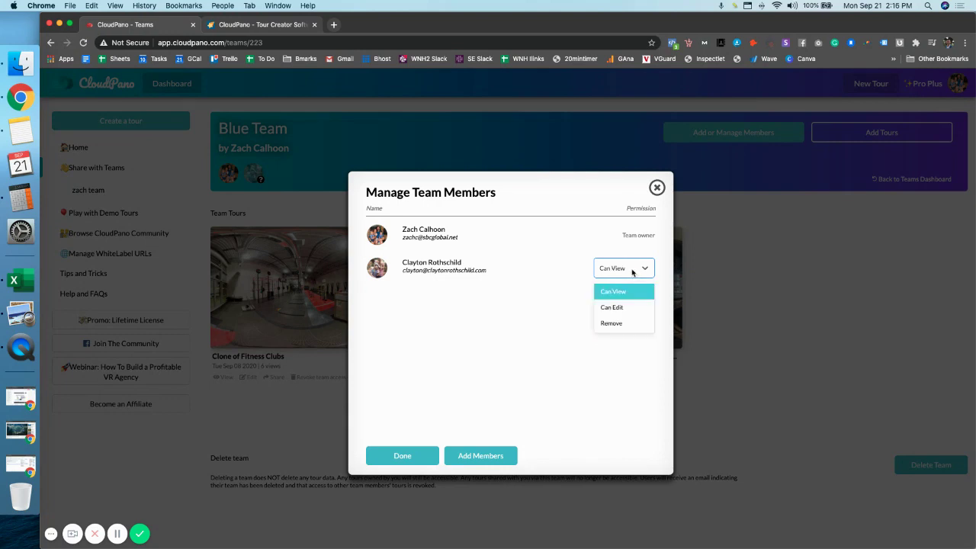
click(632, 272)
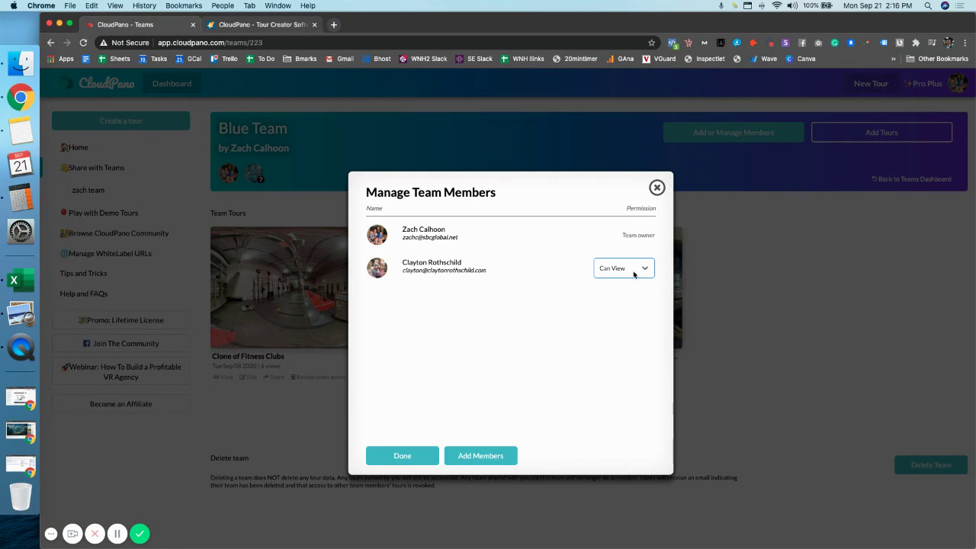
click(633, 273)
click(632, 305)
click(643, 270)
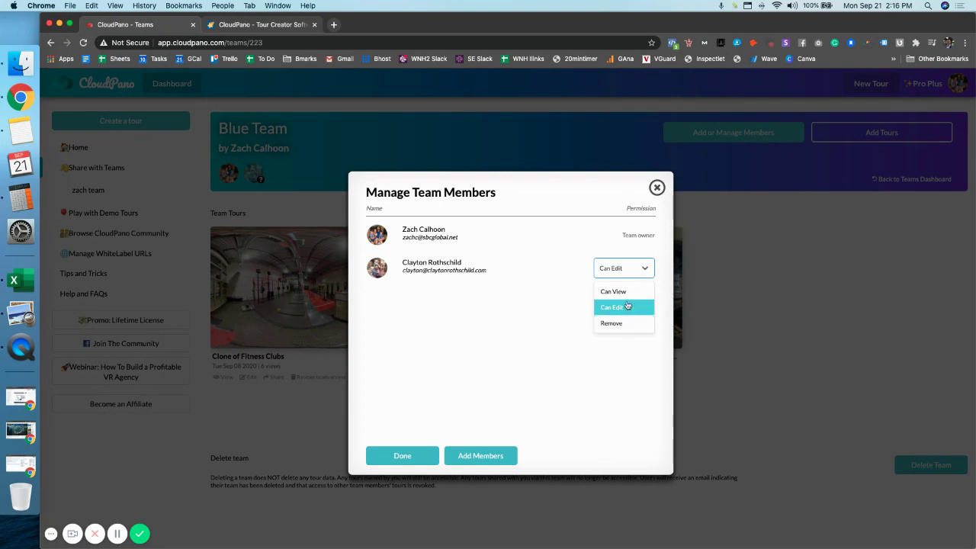
click(501, 302)
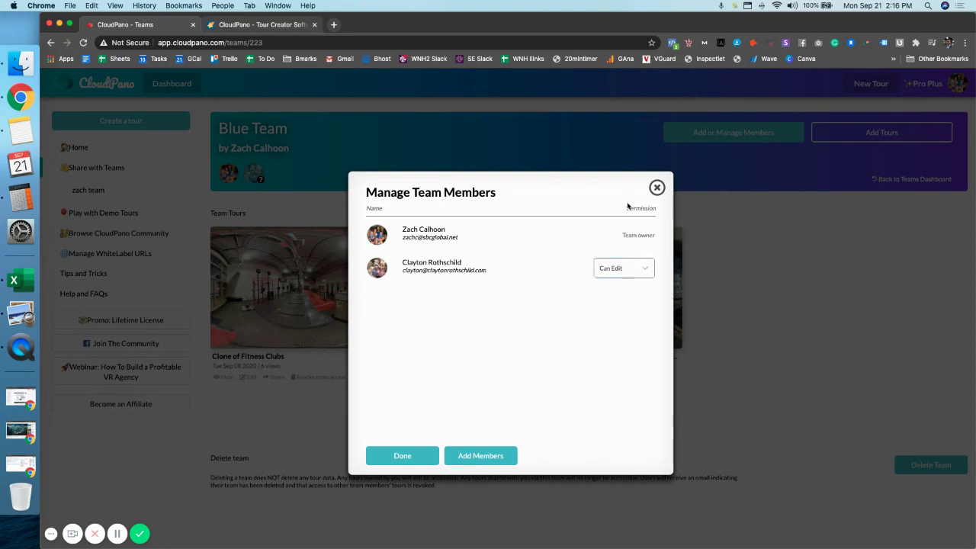
click(658, 189)
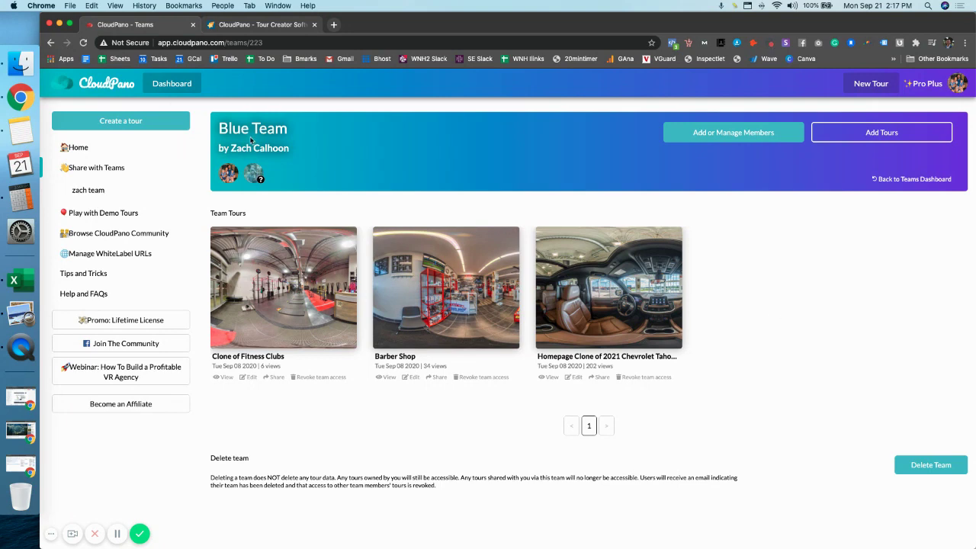
From the Teams dashboard, cycle the owned, joined and all filters, then open Blue Team
click(111, 168)
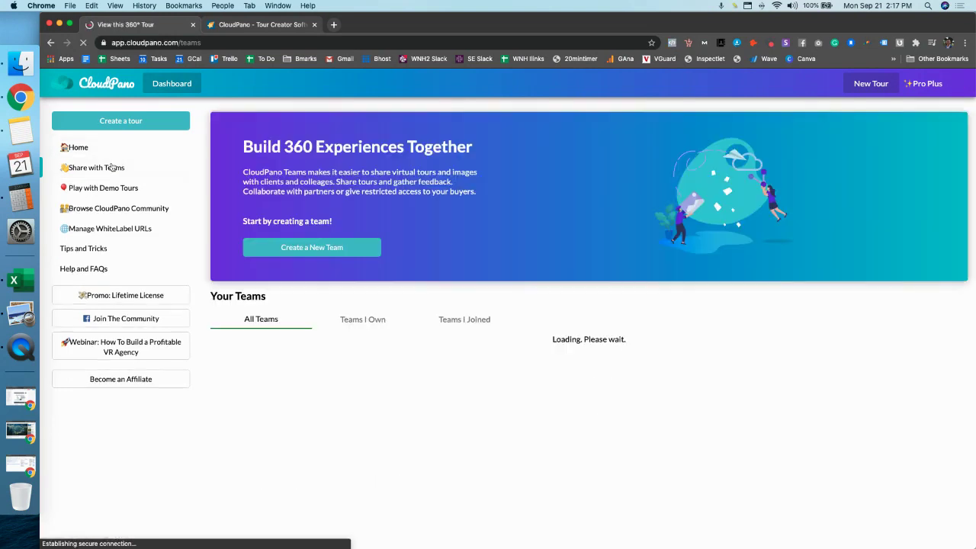
scroll(481, 450, down, 5)
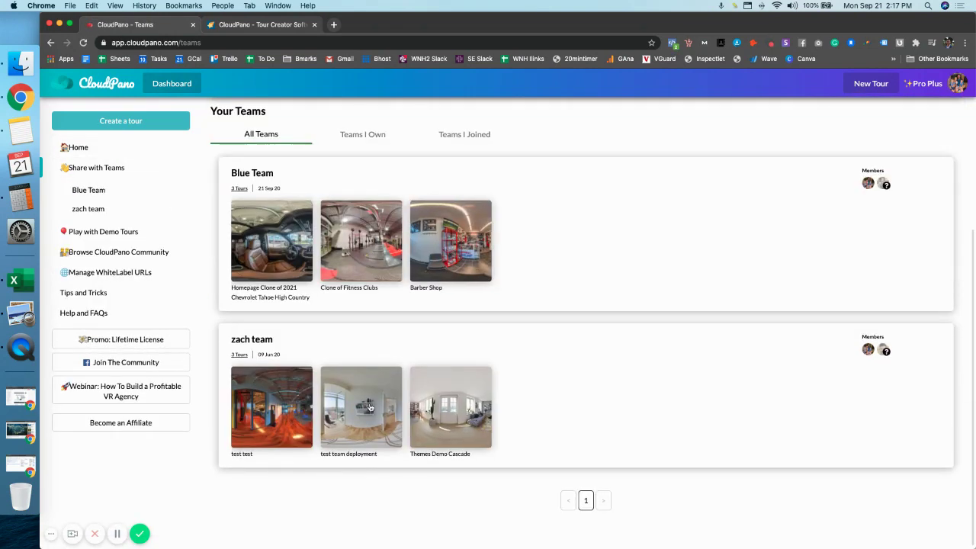
scroll(534, 360, up, 1)
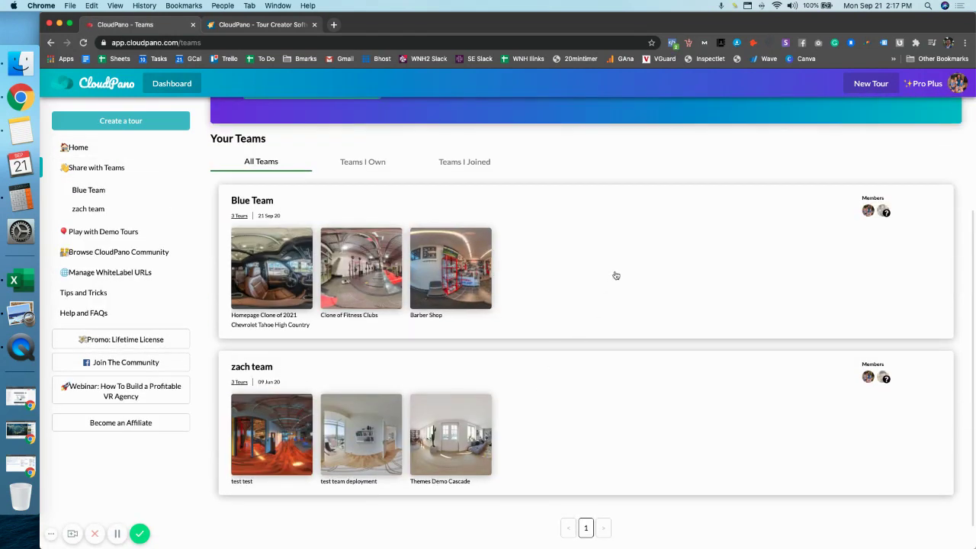
click(361, 162)
scroll(458, 420, down, 5)
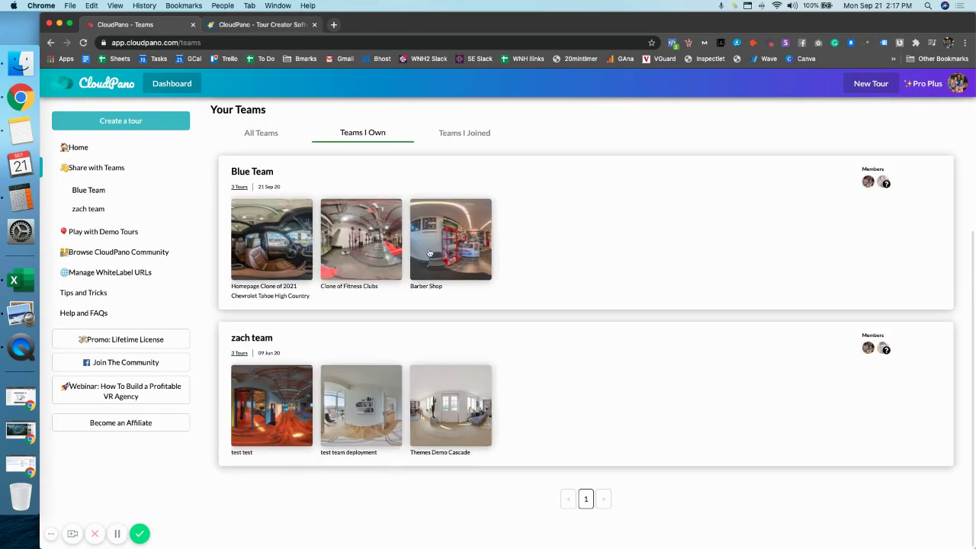
click(482, 135)
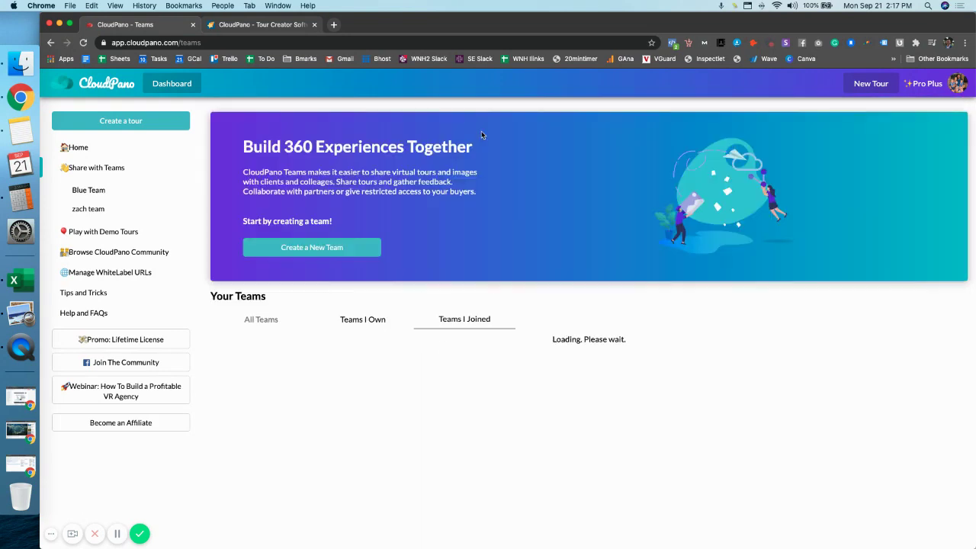
click(266, 321)
scroll(430, 343, down, 1)
click(277, 338)
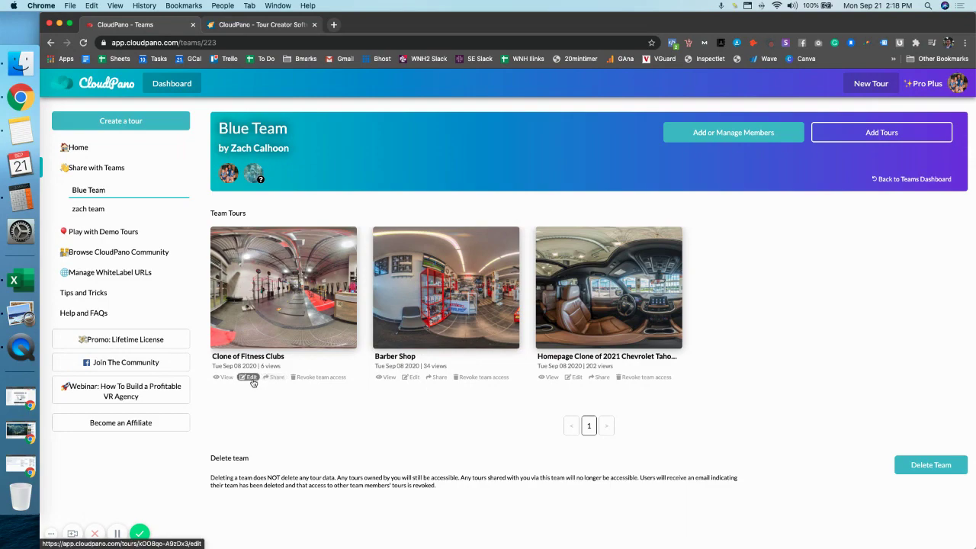
Edit Clone of Fitness Clubs and apply Blue Team in its Team sharing panel
click(250, 377)
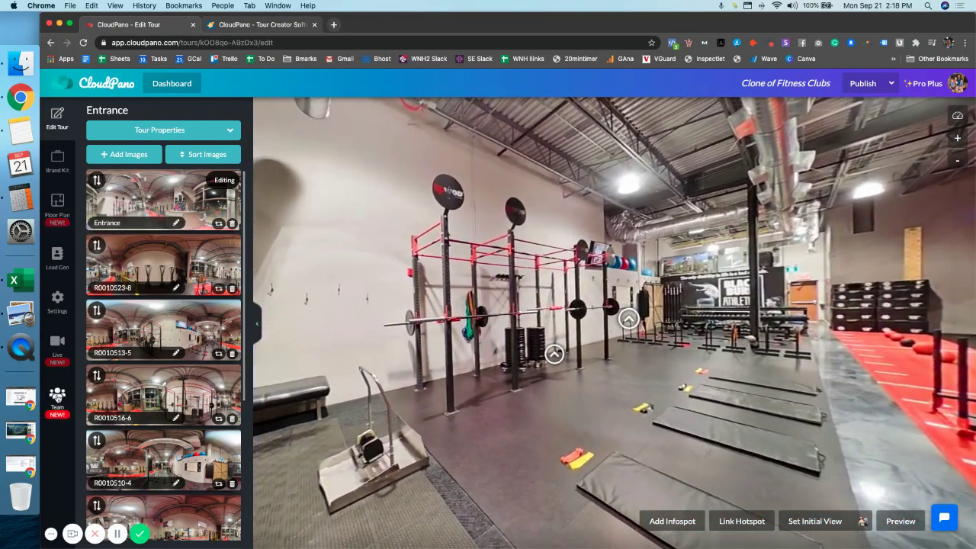
click(57, 397)
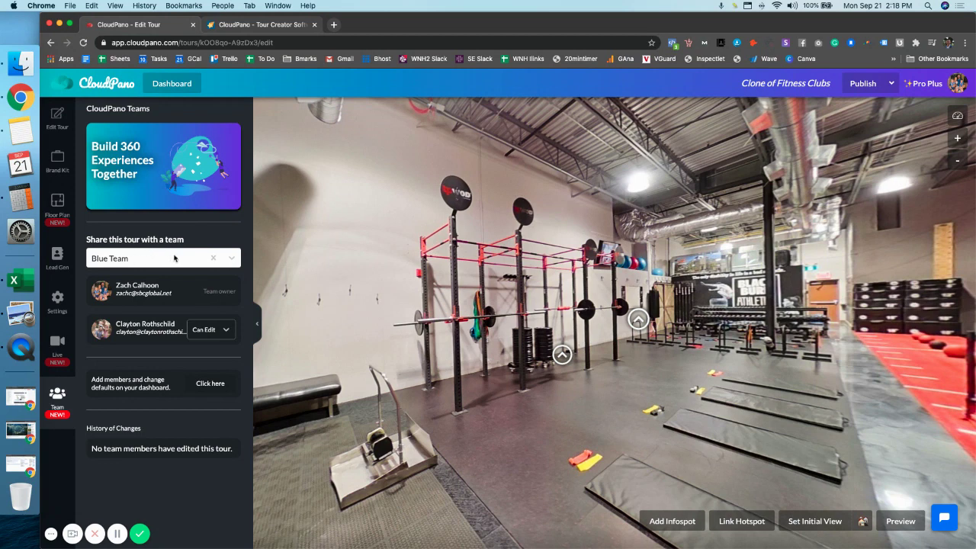
click(233, 260)
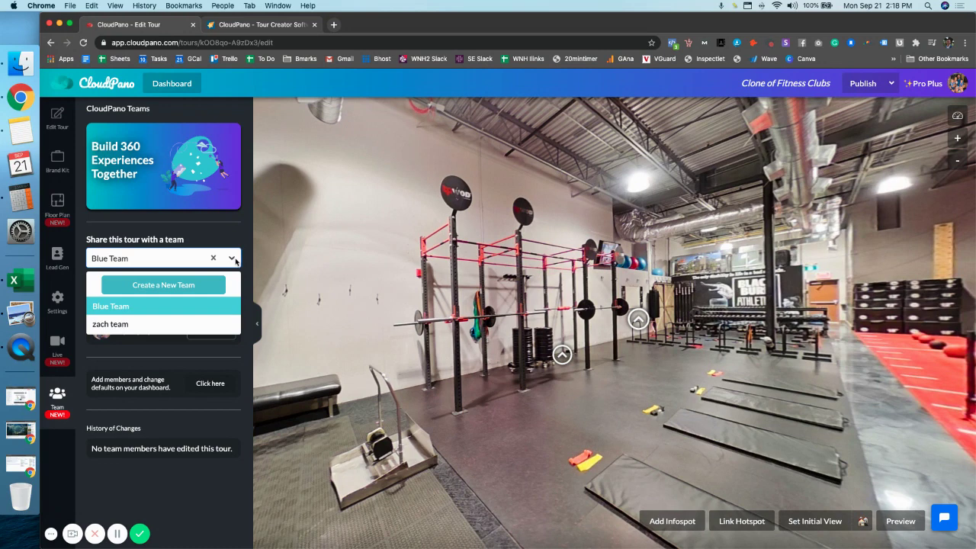
click(114, 327)
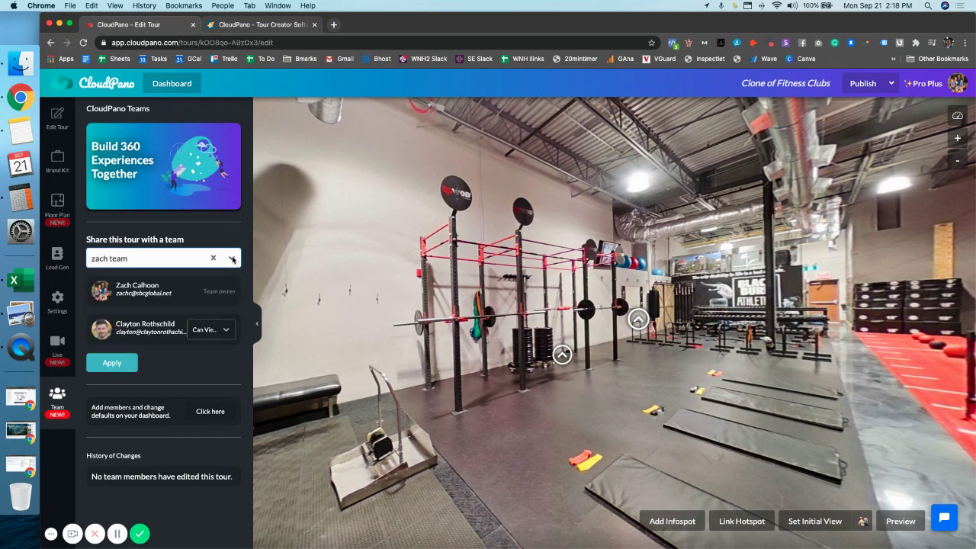
click(128, 307)
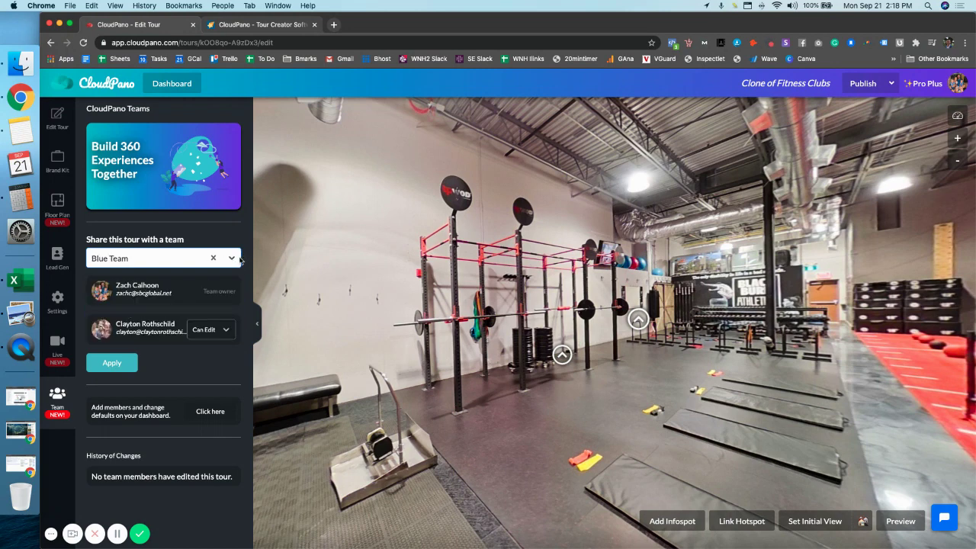
click(115, 364)
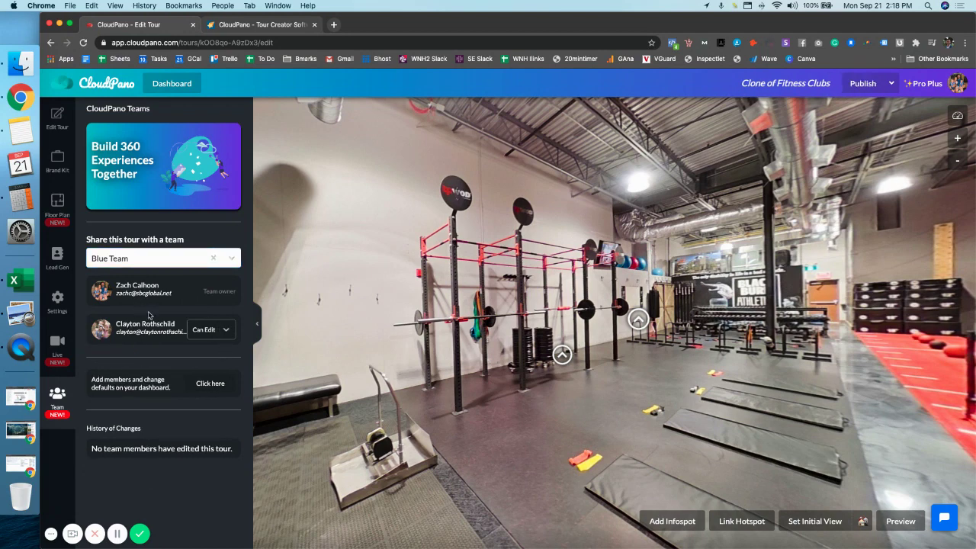
Set the member's access to this tour to Can View, apply, and return to the team page
click(221, 331)
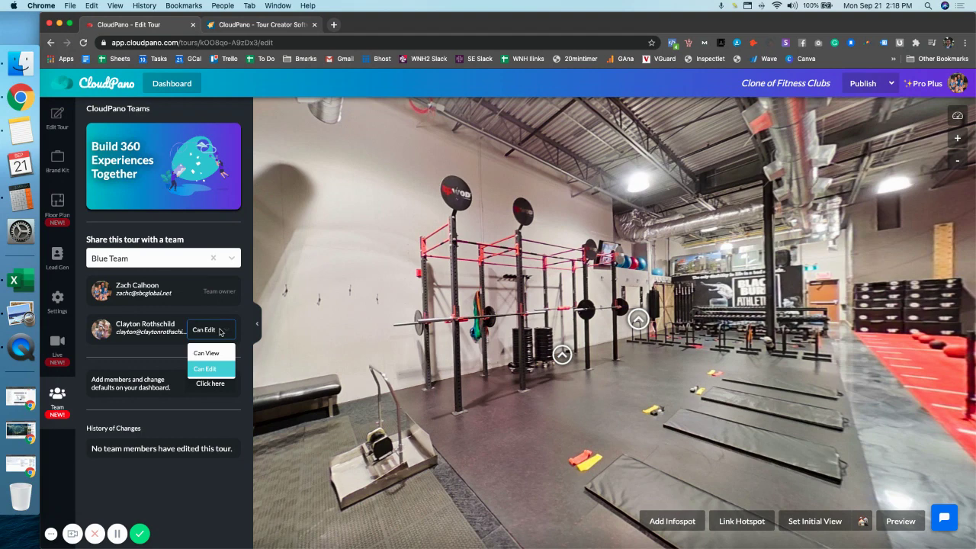
click(135, 351)
click(225, 332)
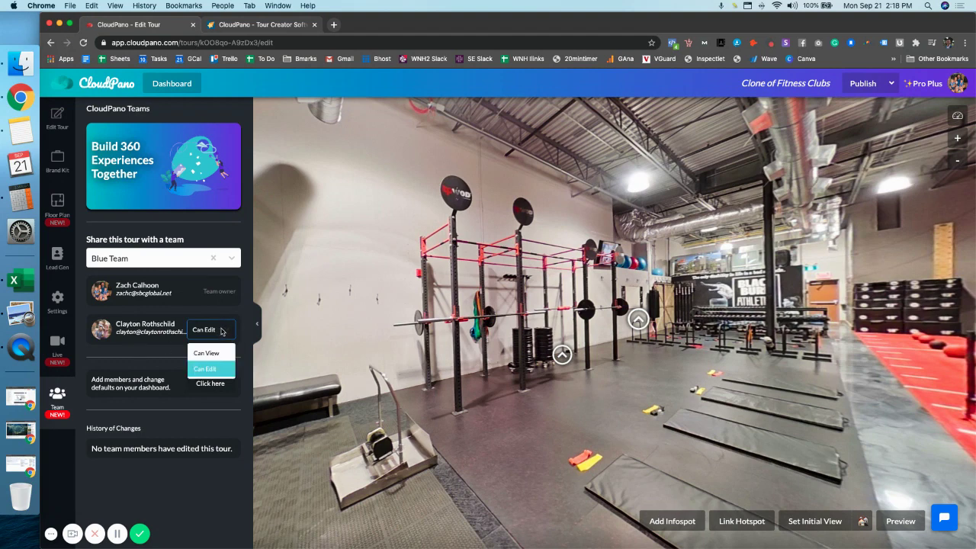
click(215, 370)
click(220, 332)
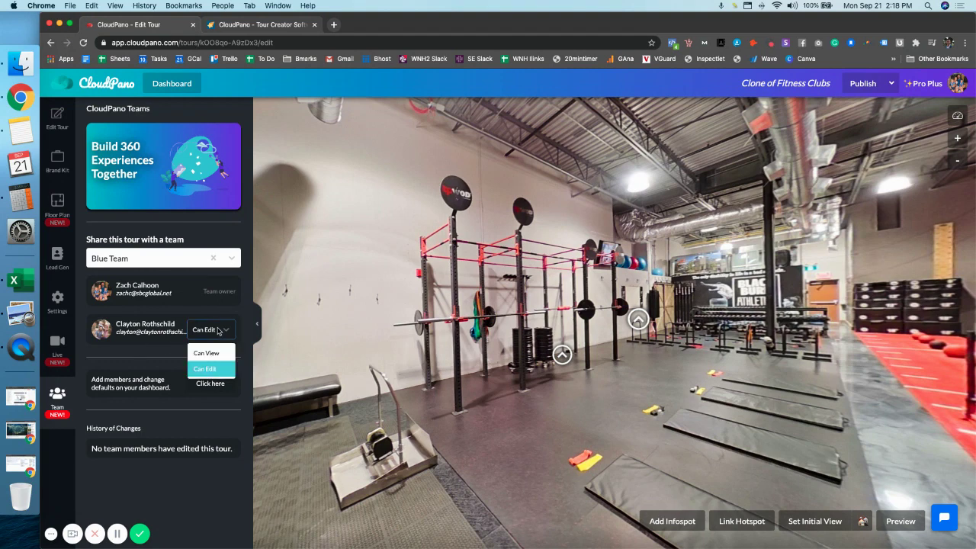
click(215, 367)
click(113, 362)
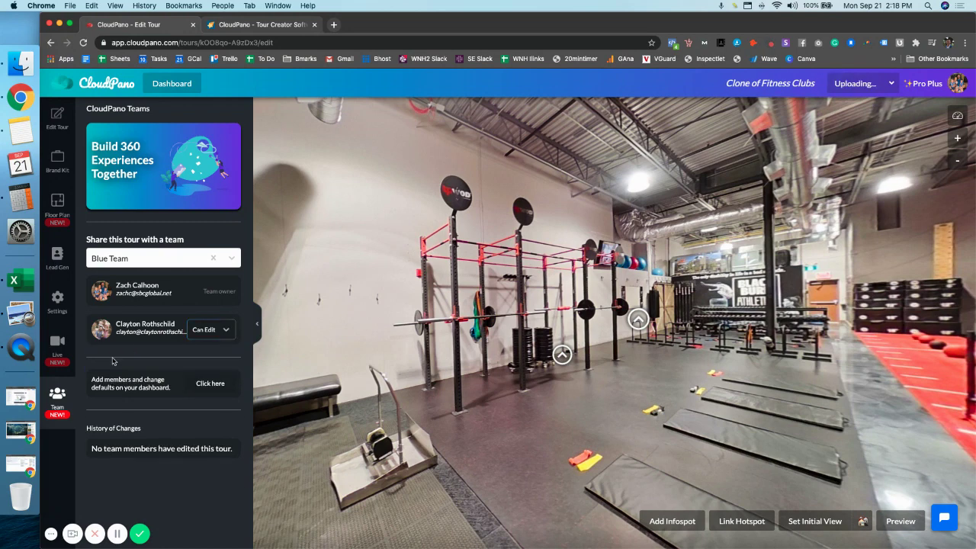
click(225, 330)
click(219, 354)
click(117, 365)
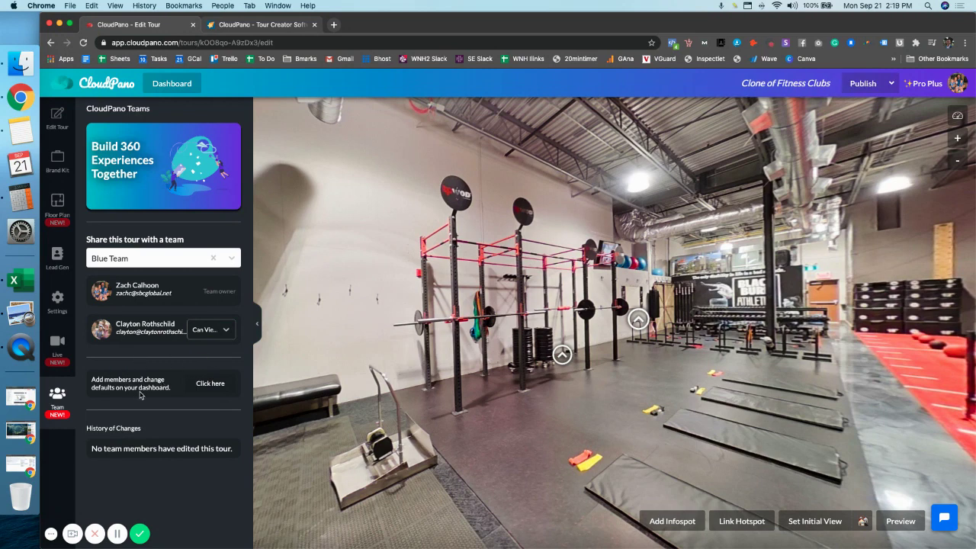
click(216, 385)
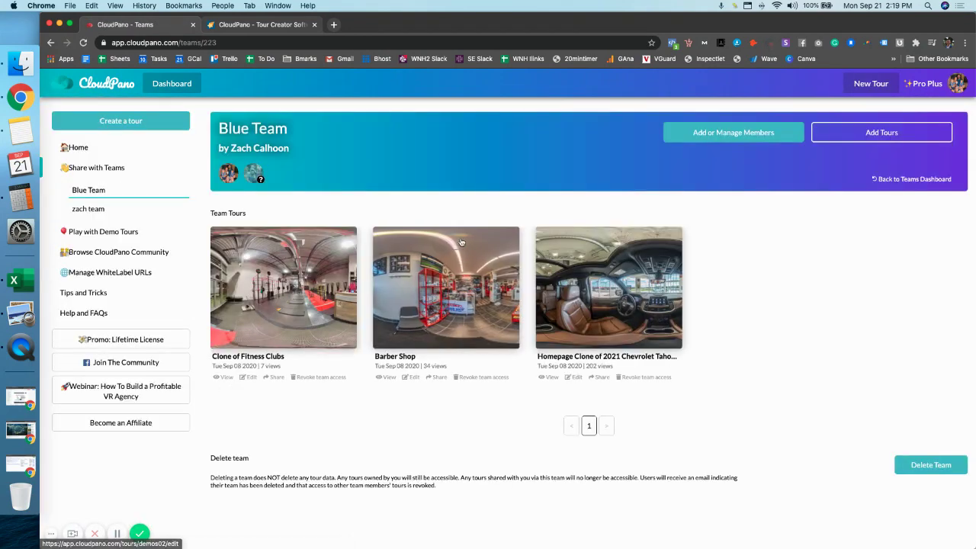
Back in the tour editor, place and save a 'med ball' short-text infospot on the gym's red lane
click(52, 43)
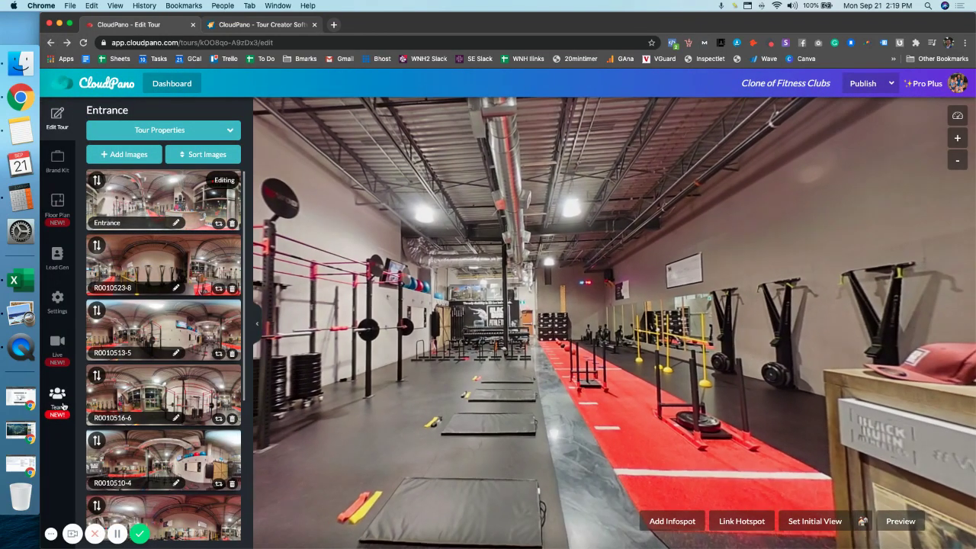
click(58, 396)
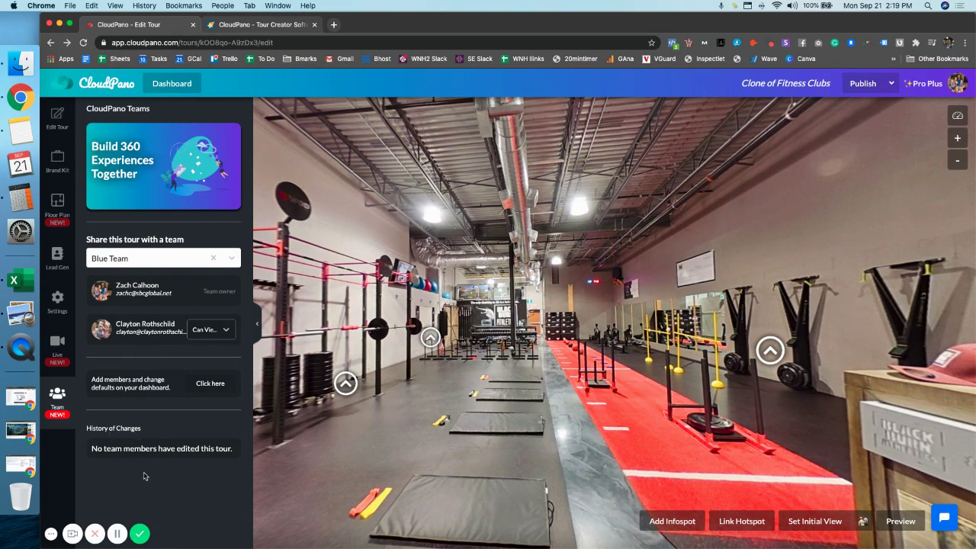
drag(538, 366, 580, 389)
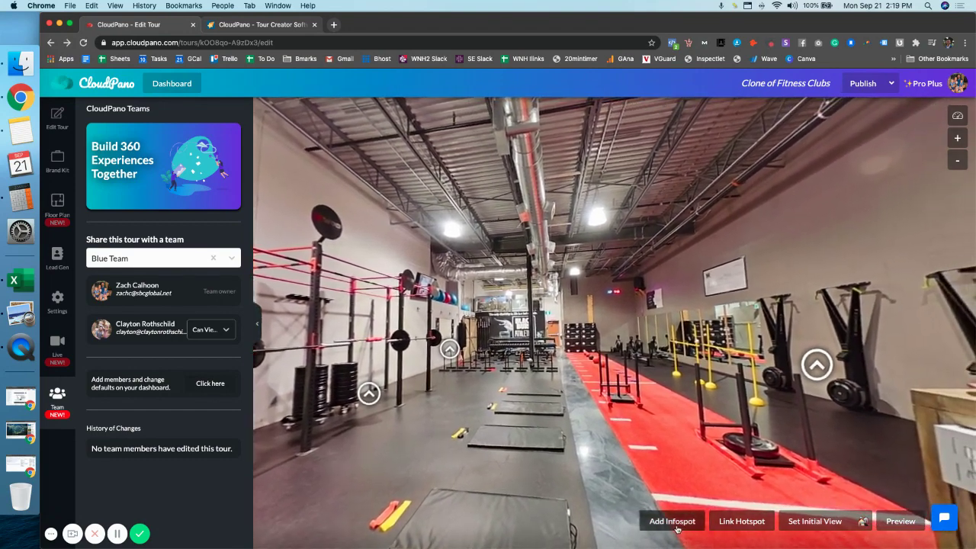
click(672, 521)
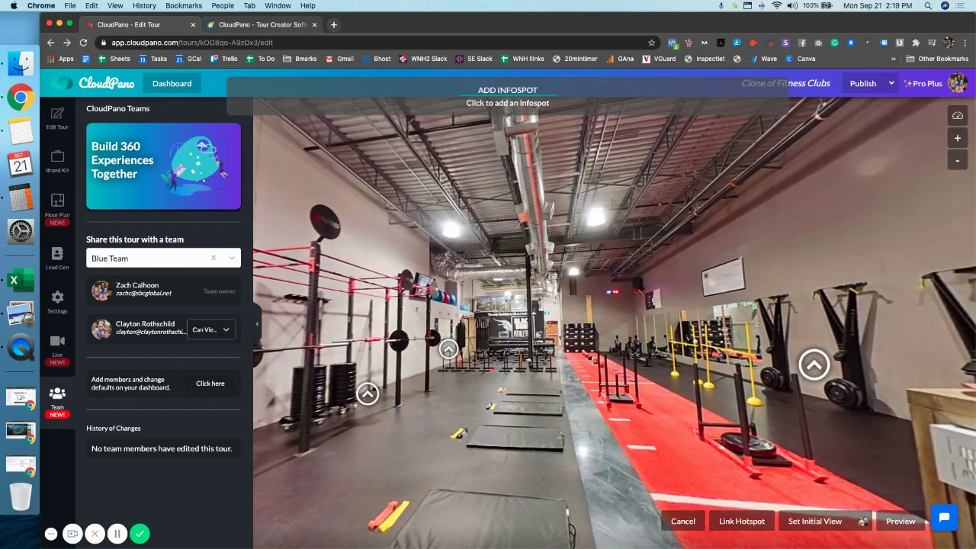
click(594, 364)
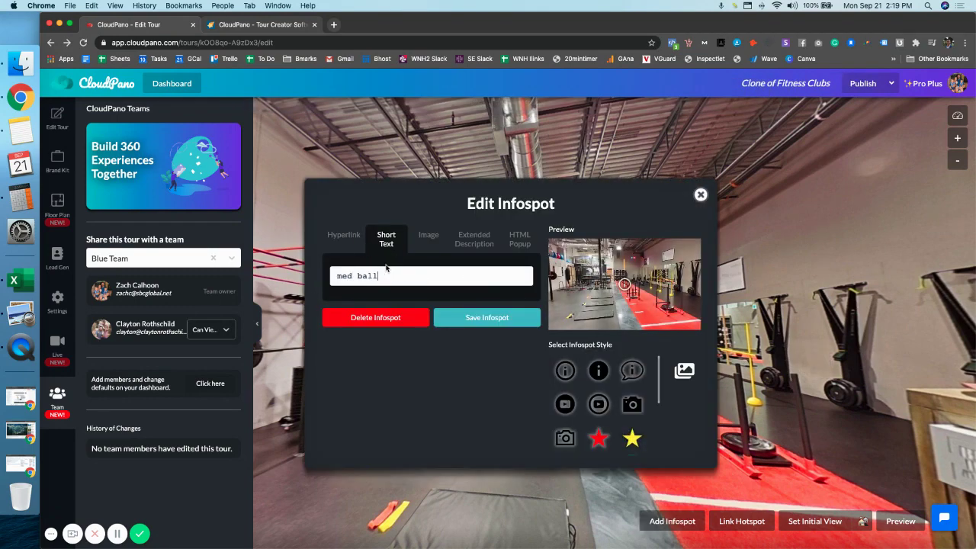
click(486, 318)
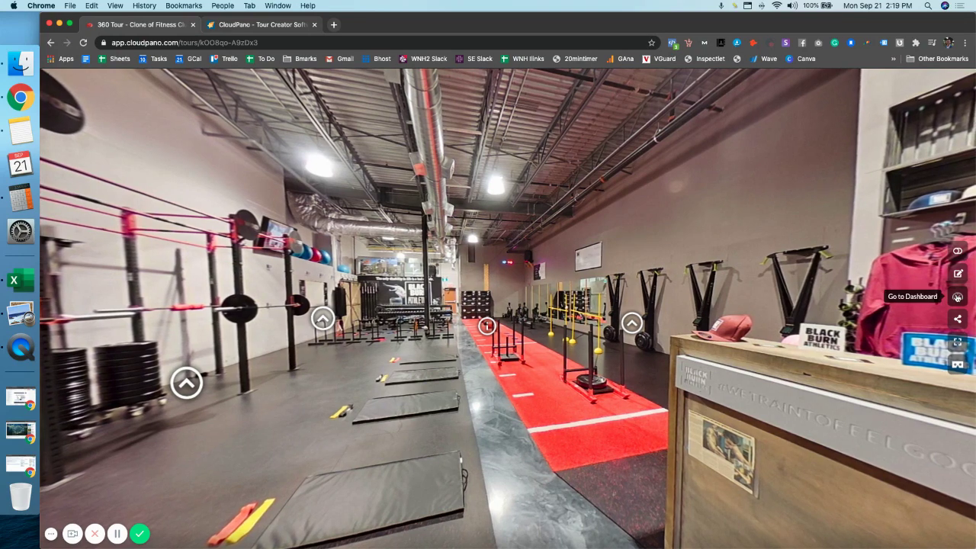
Exit the Clone of Fitness Clubs preview to the Your Tours dashboard
click(958, 297)
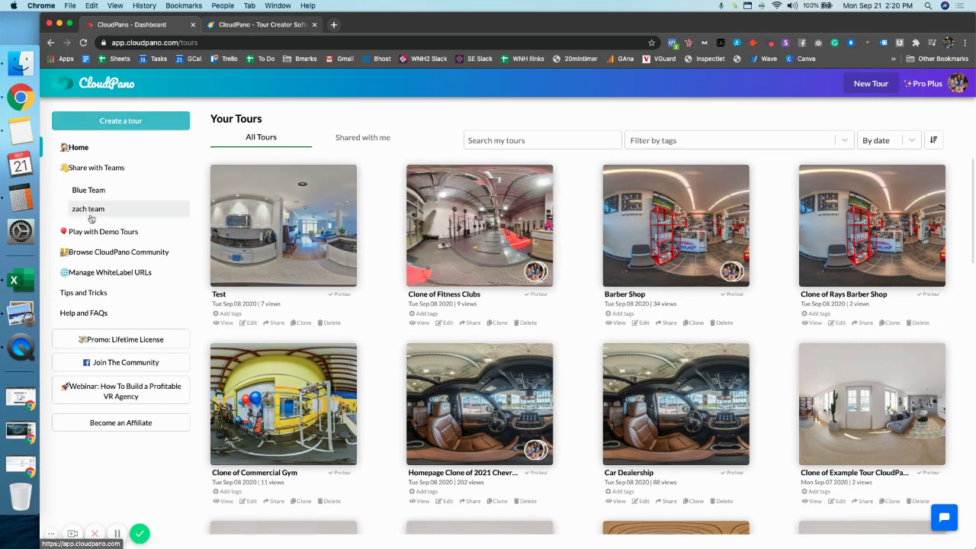
Open Blue Team under Share with Teams to list its three shared tours
click(96, 191)
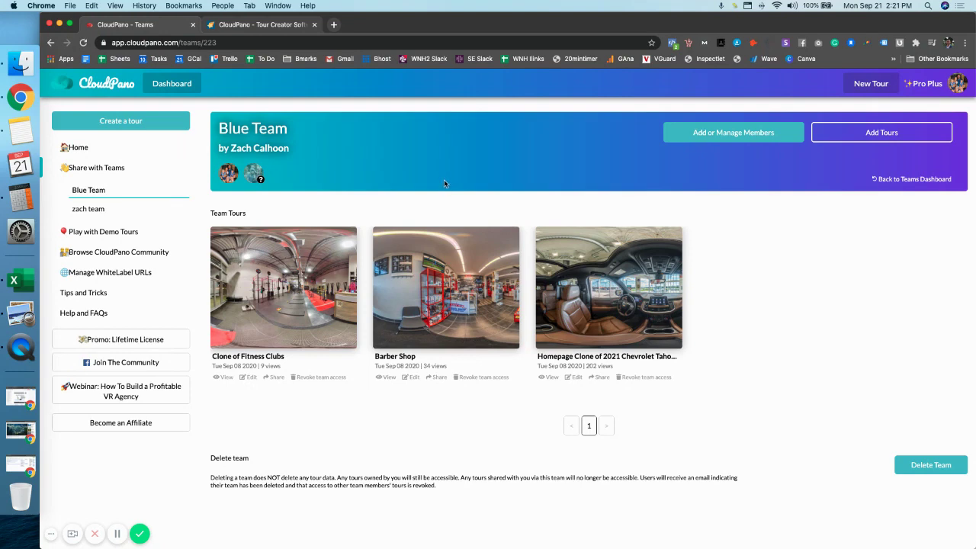
On the cloudpano.com tab, go through Upgrade to the Pro Plus $33/Month checkout page
click(276, 26)
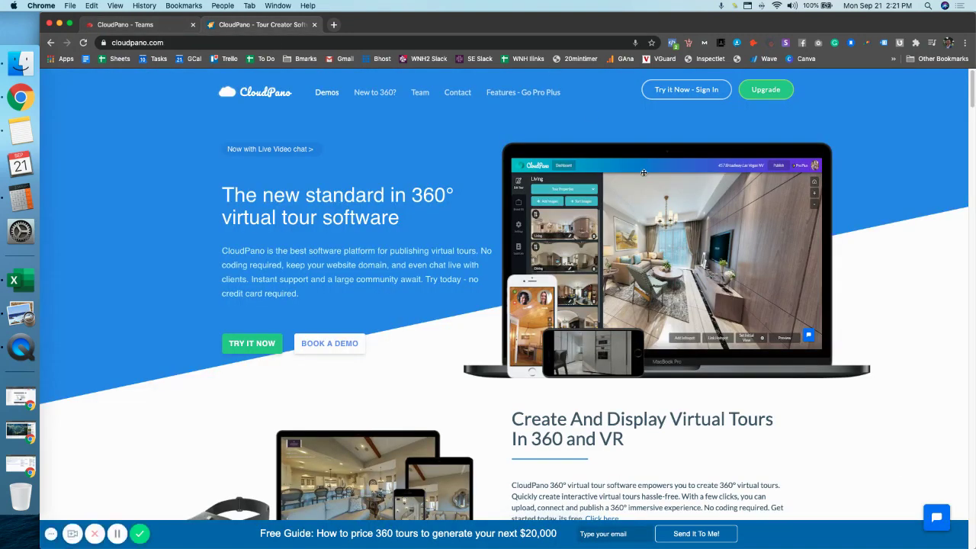
click(763, 90)
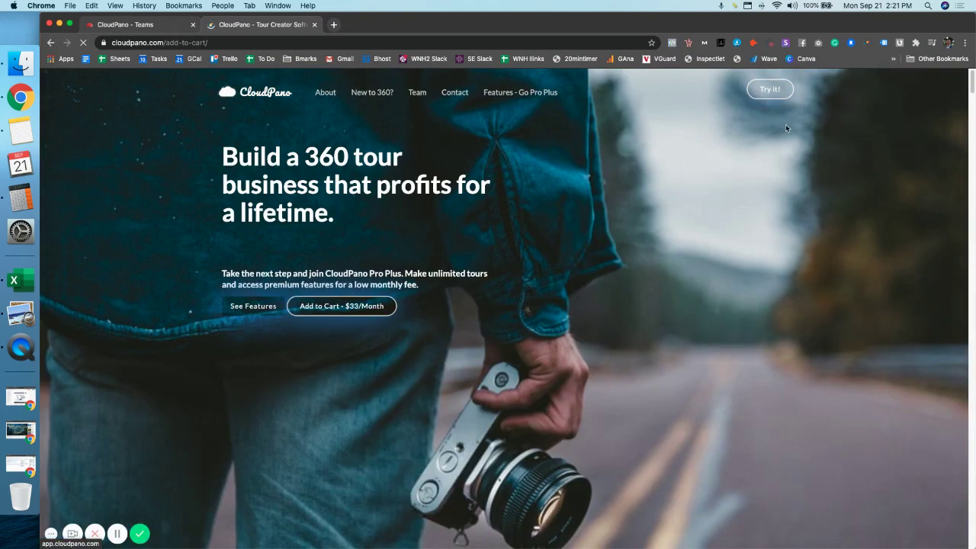
click(333, 311)
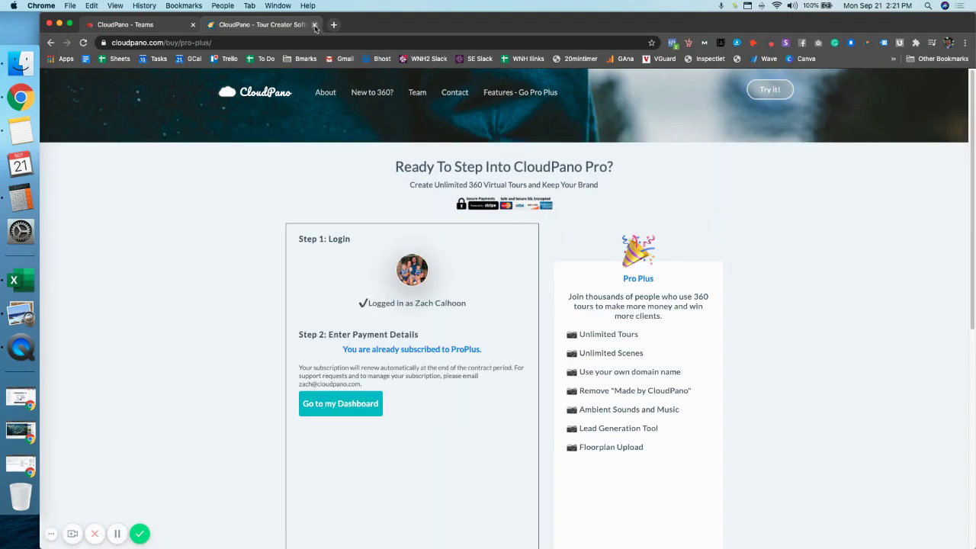